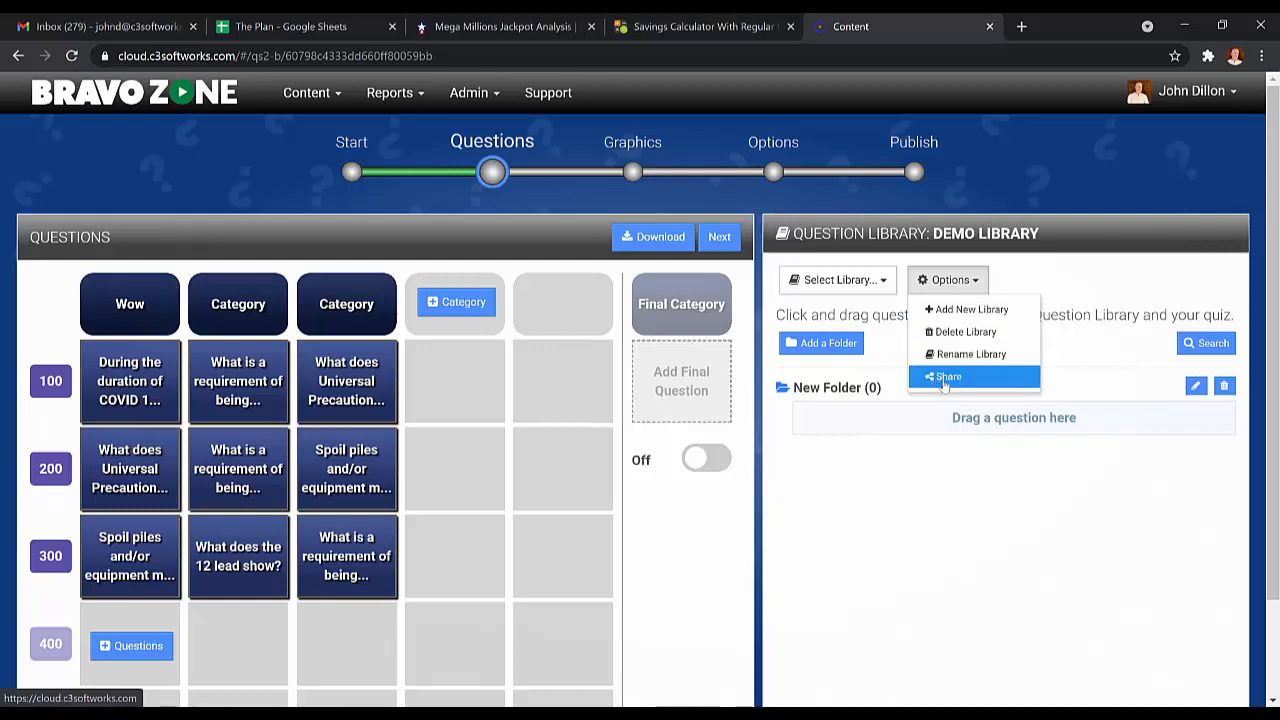
Rename the Demo Library's New Folder to "My First Folder".
left_click(1071, 271)
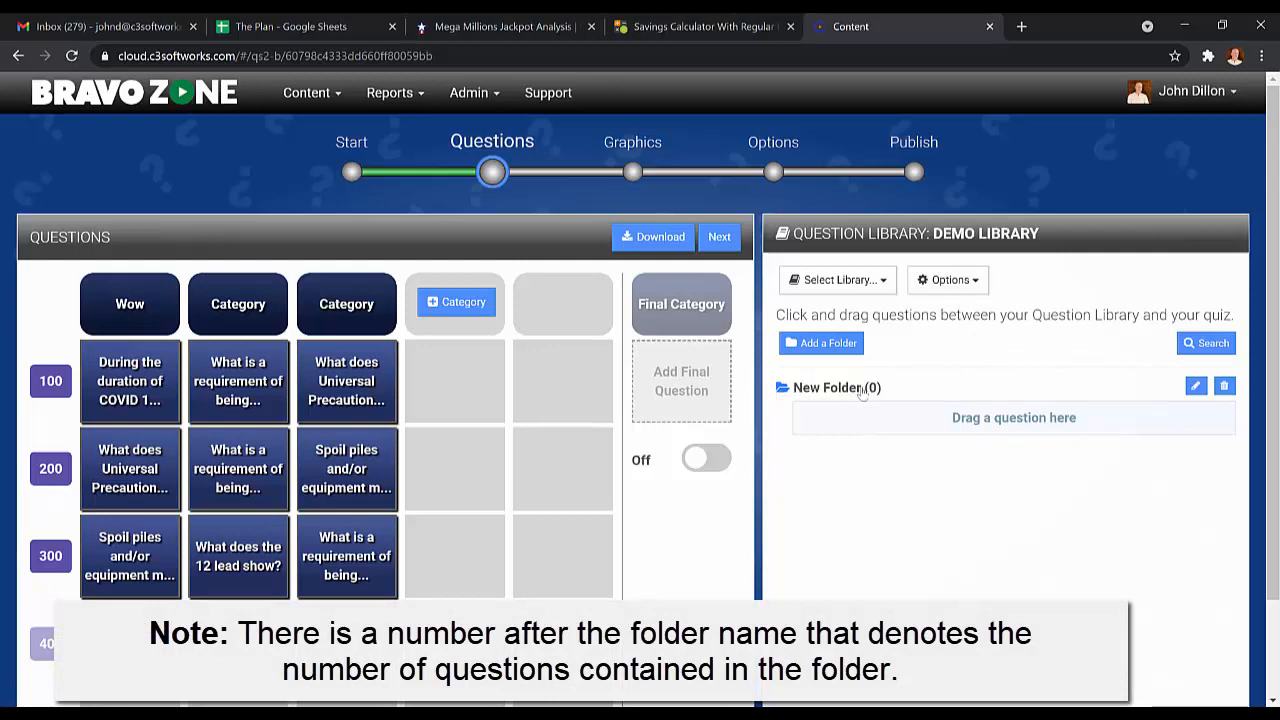
left_click(1195, 386)
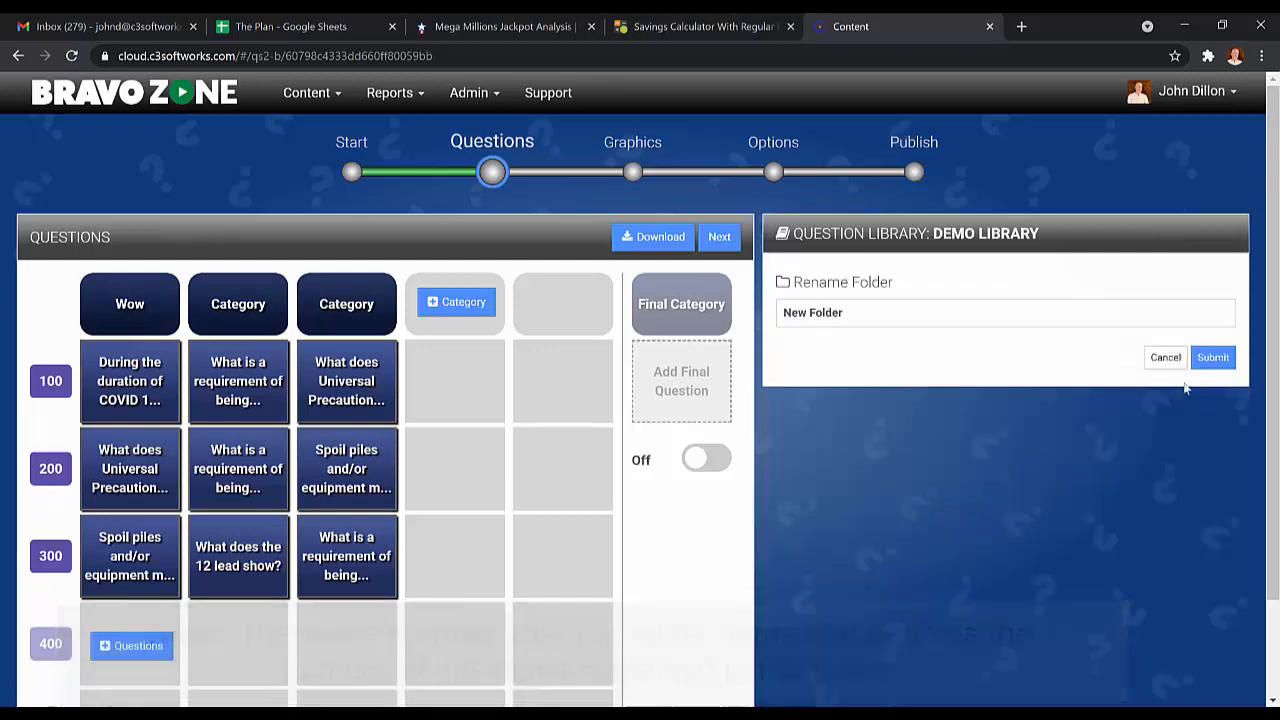
left_click_drag(897, 311, 771, 305)
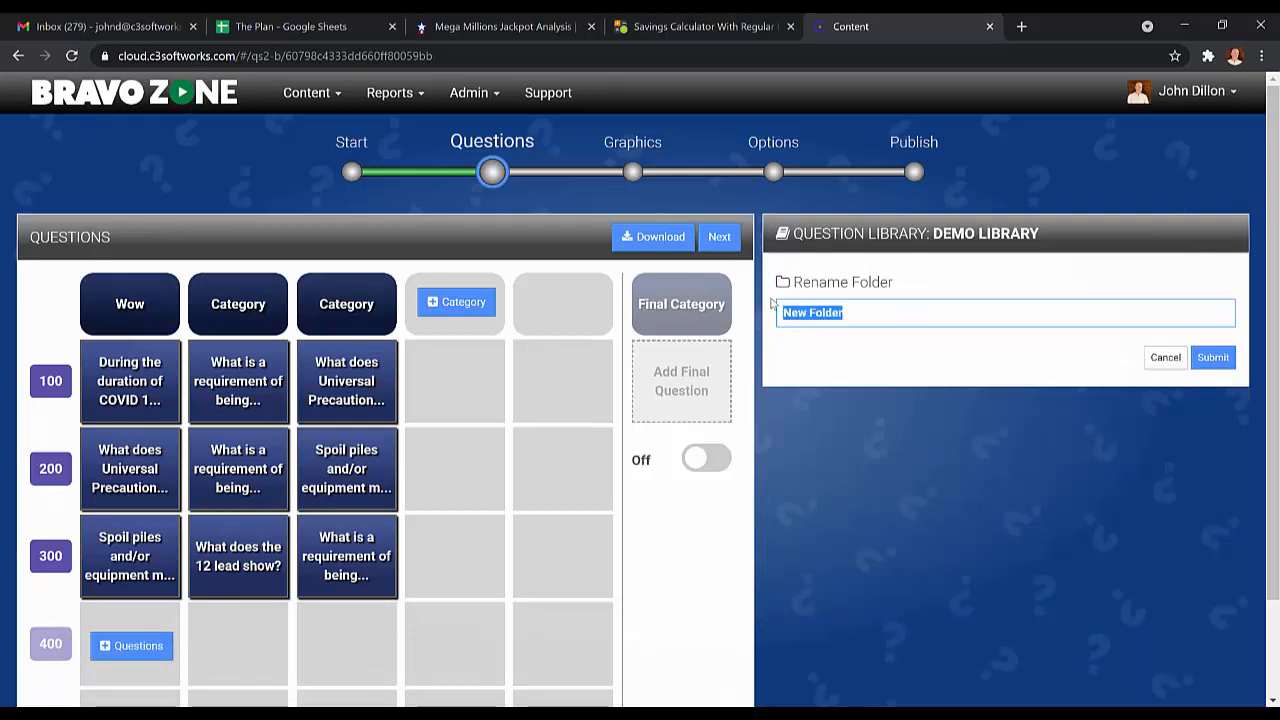
type("My")
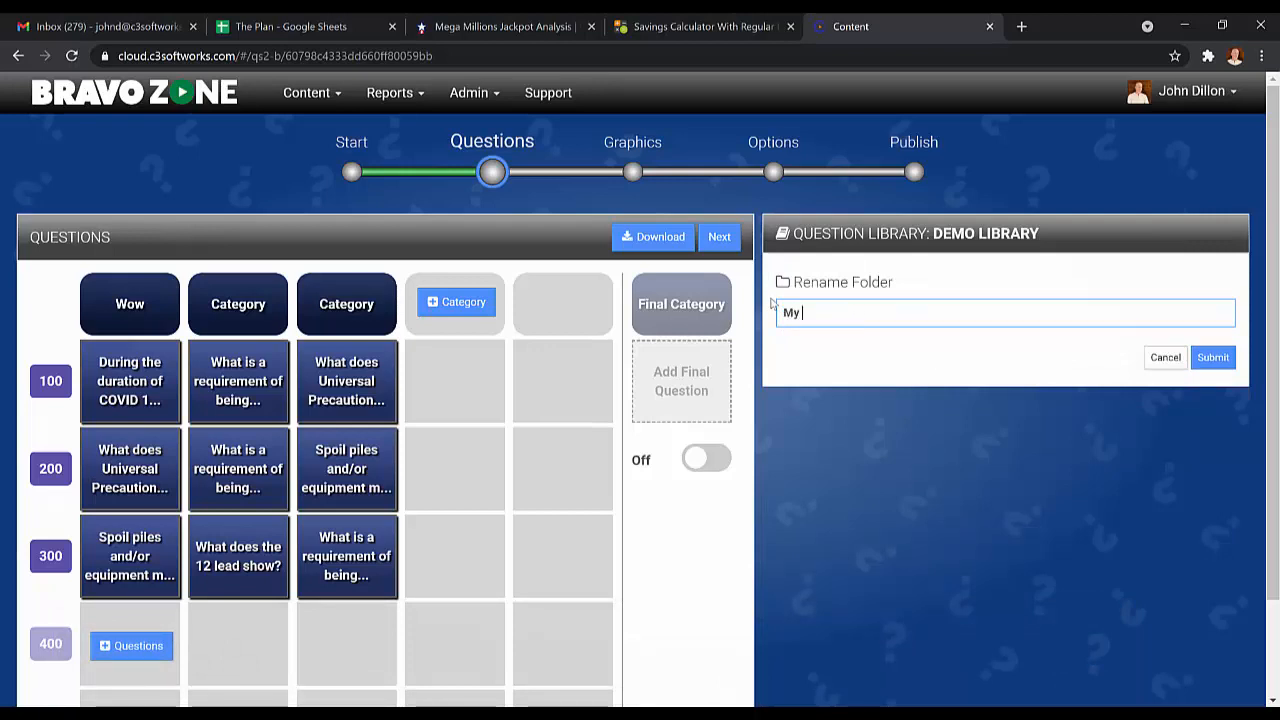
type(" First Folder")
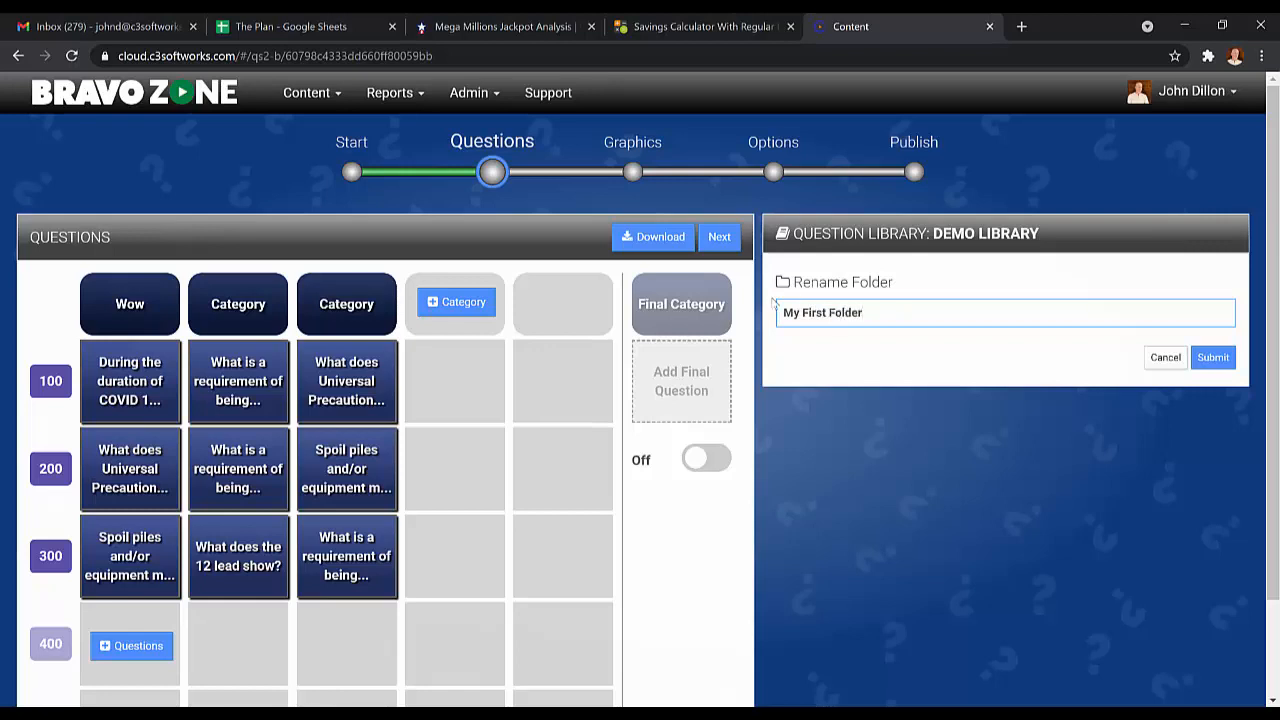
left_click(1214, 358)
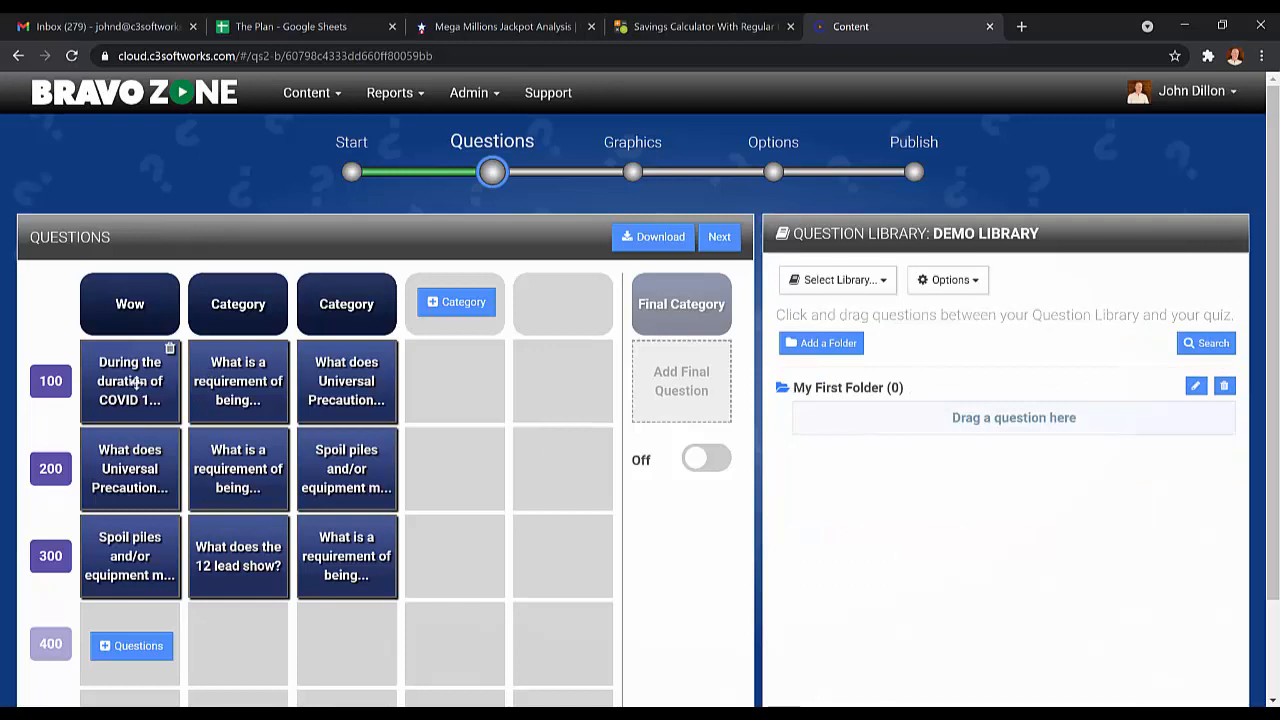
Copy eight of the board's questions, starting with the COVID 19 and Universal Precautions ones, into My First Folder of the question library.
left_click_drag(136, 376, 840, 420)
left_click_drag(119, 455, 836, 446)
left_click_drag(145, 540, 779, 494)
left_click_drag(318, 528, 769, 620)
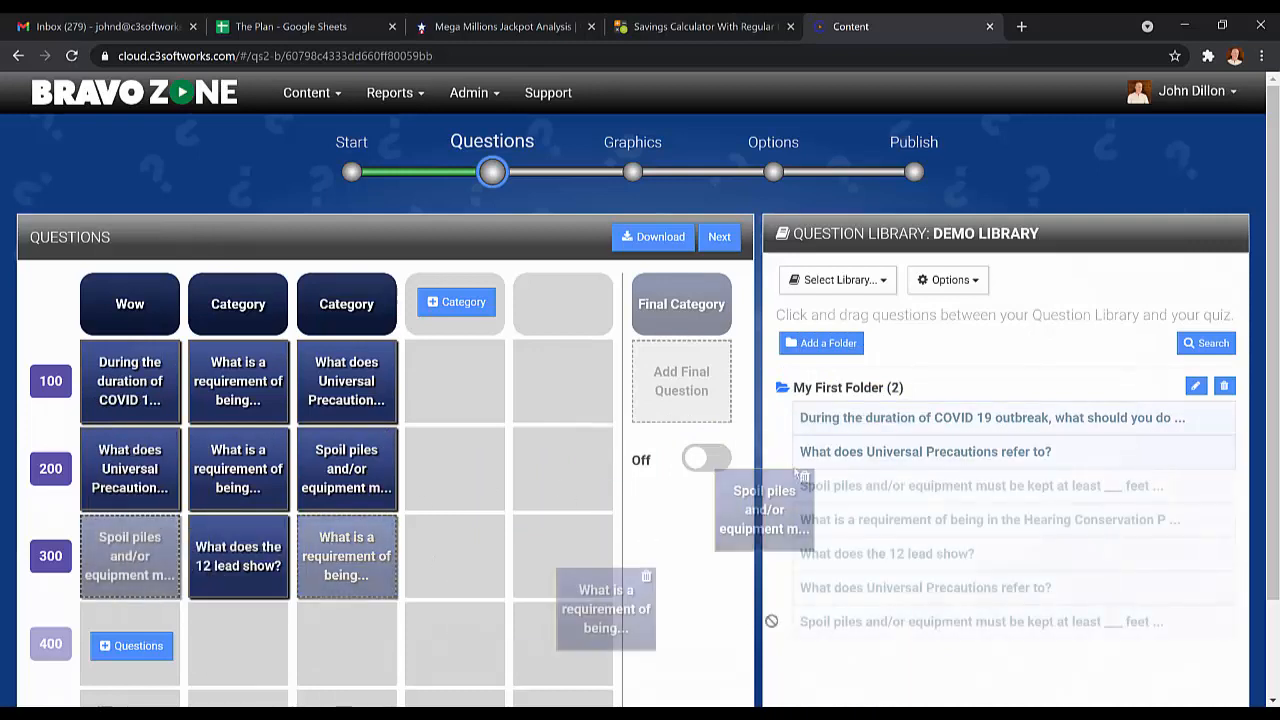
left_click_drag(769, 620, 841, 650)
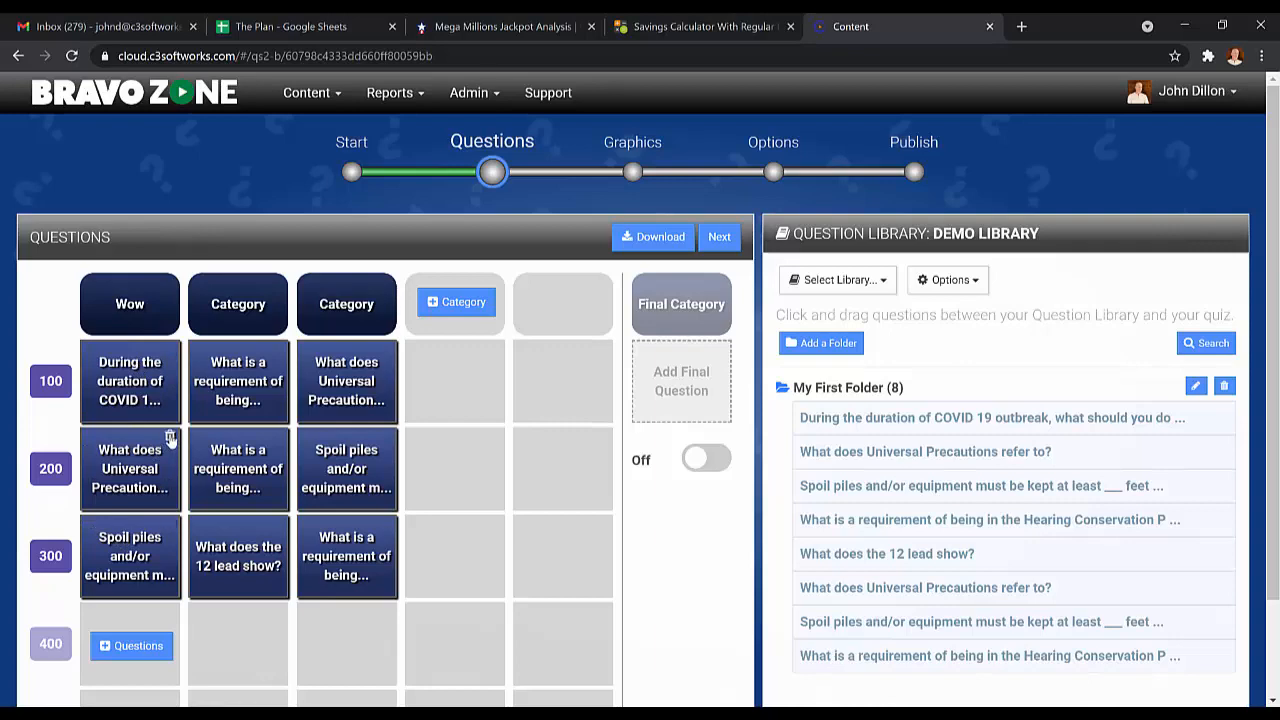
Delete the 200-point question in the Wow category and insert "What does Universal Precautions refer to?" from My First Folder at its 100-point slot.
left_click(170, 439)
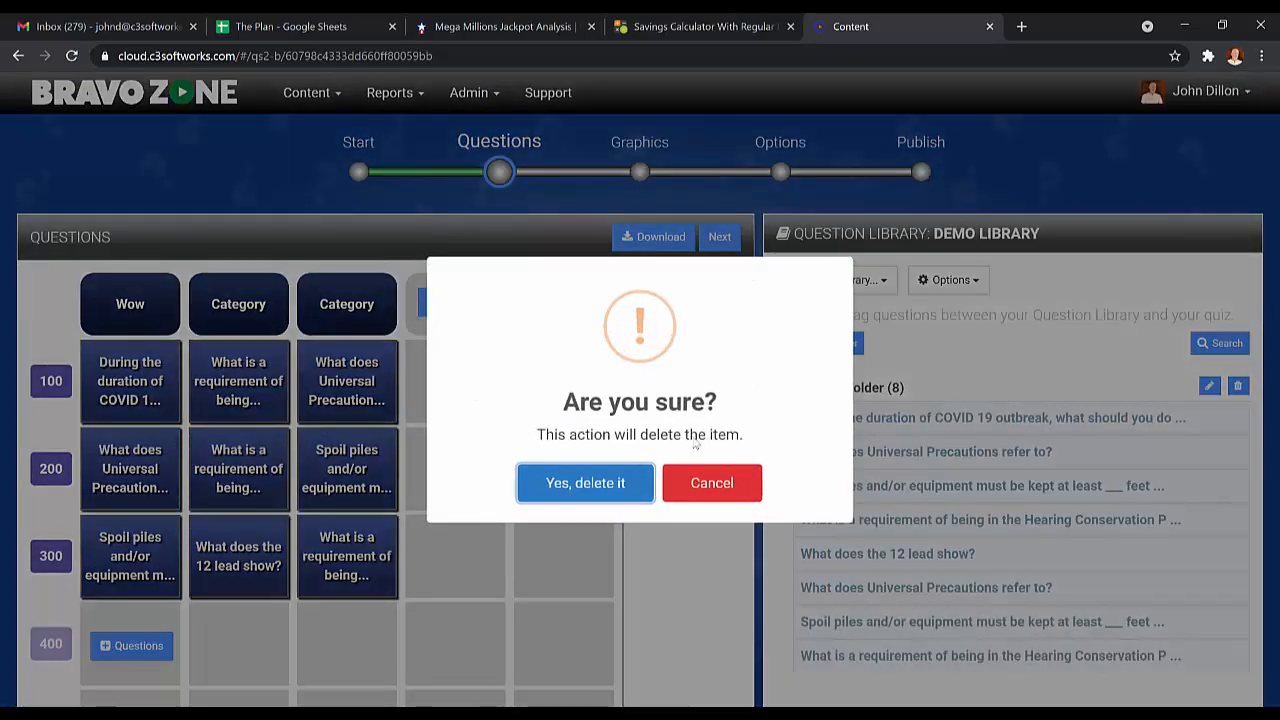
left_click(566, 484)
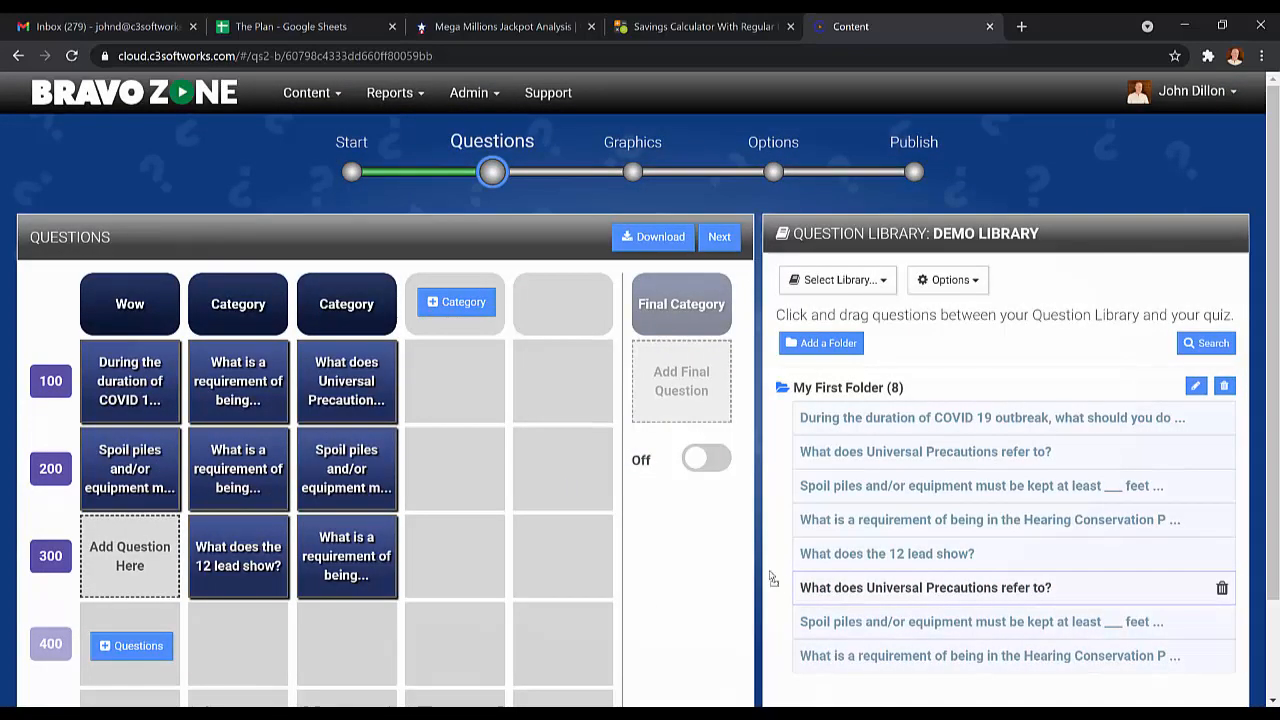
left_click_drag(790, 587, 106, 376)
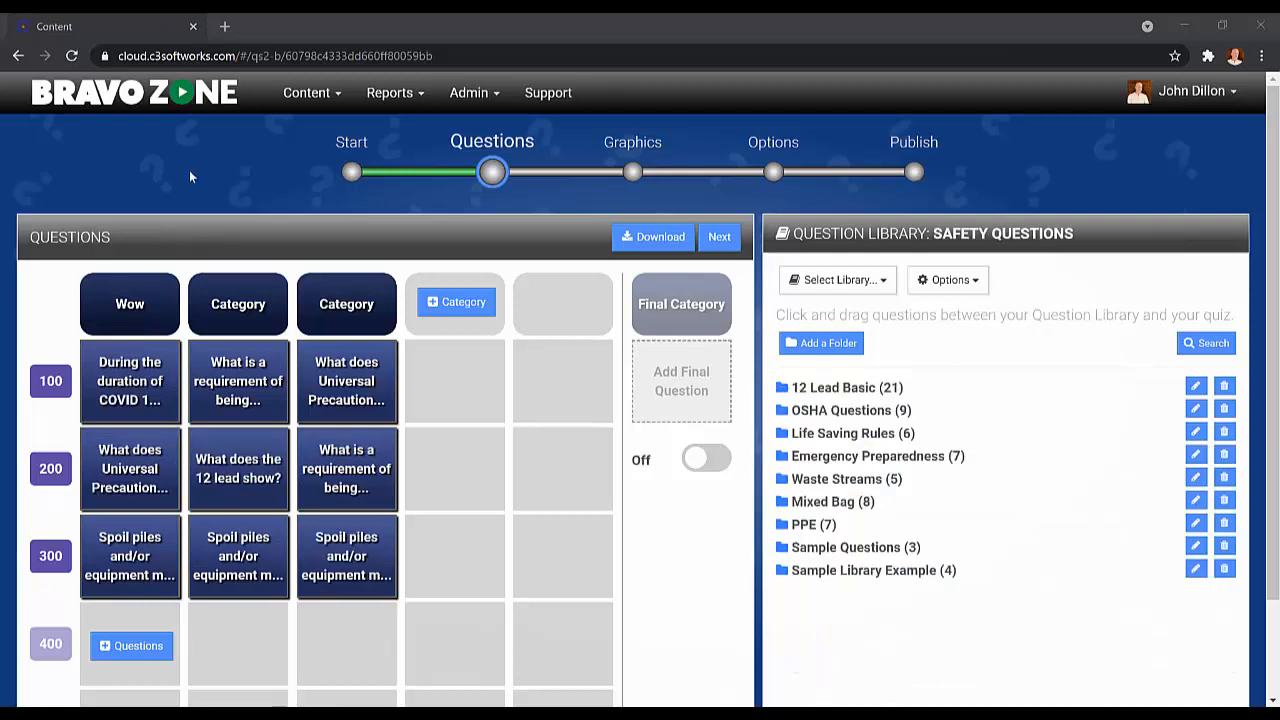
Reorder the categories by moving Wow to the second column and the third category ahead of it.
mouse_move(152, 294)
left_click_drag(135, 308, 213, 298)
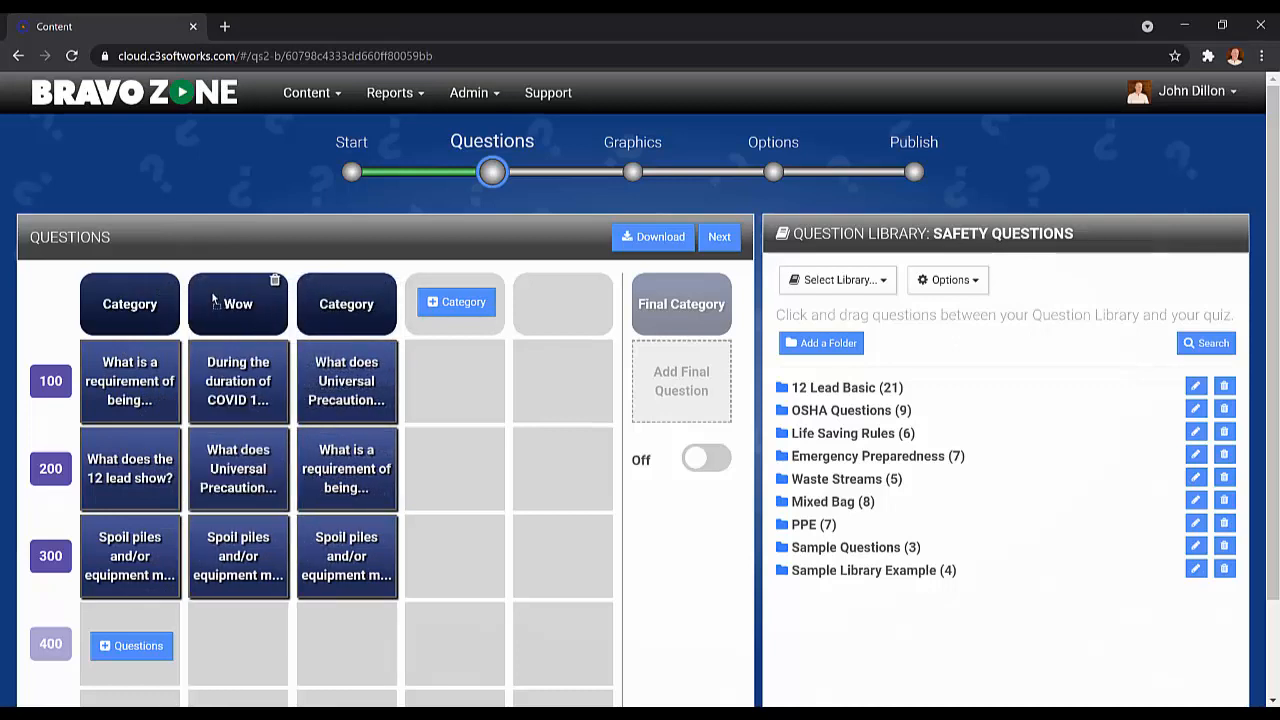
left_click_drag(318, 308, 184, 300)
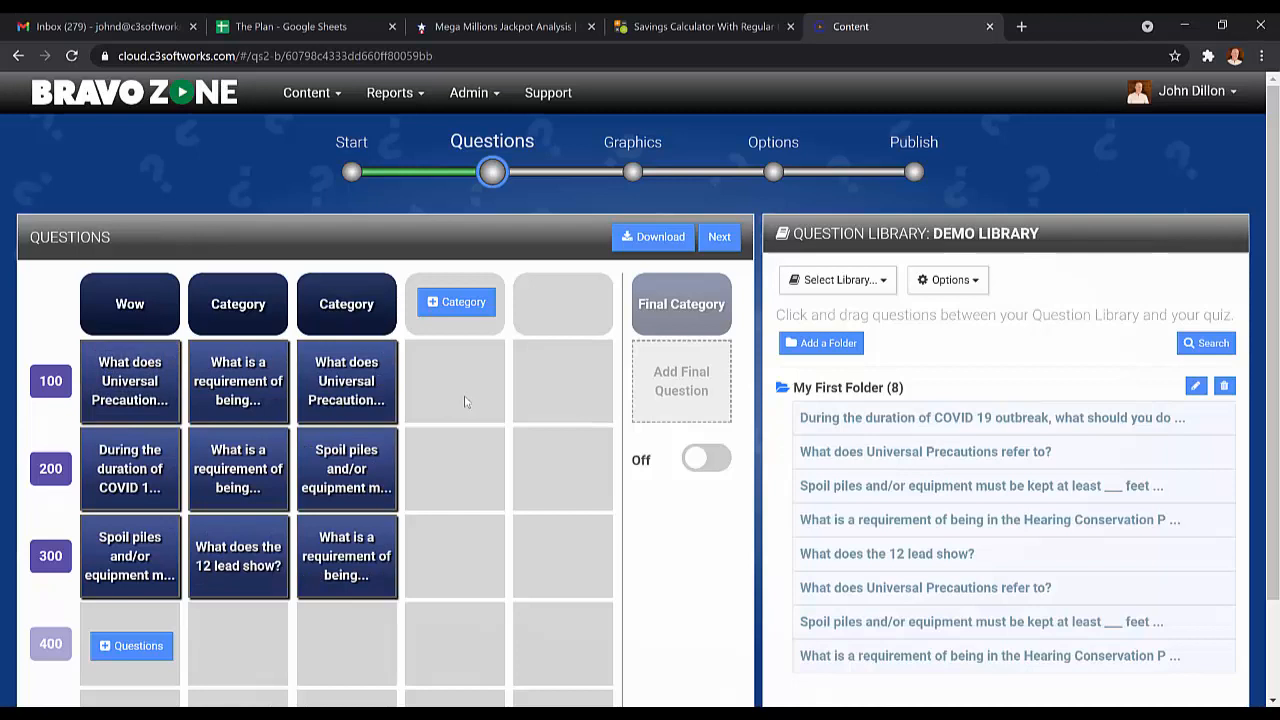
Delete the 200-point question from the second category to make room for another question.
mouse_move(152, 366)
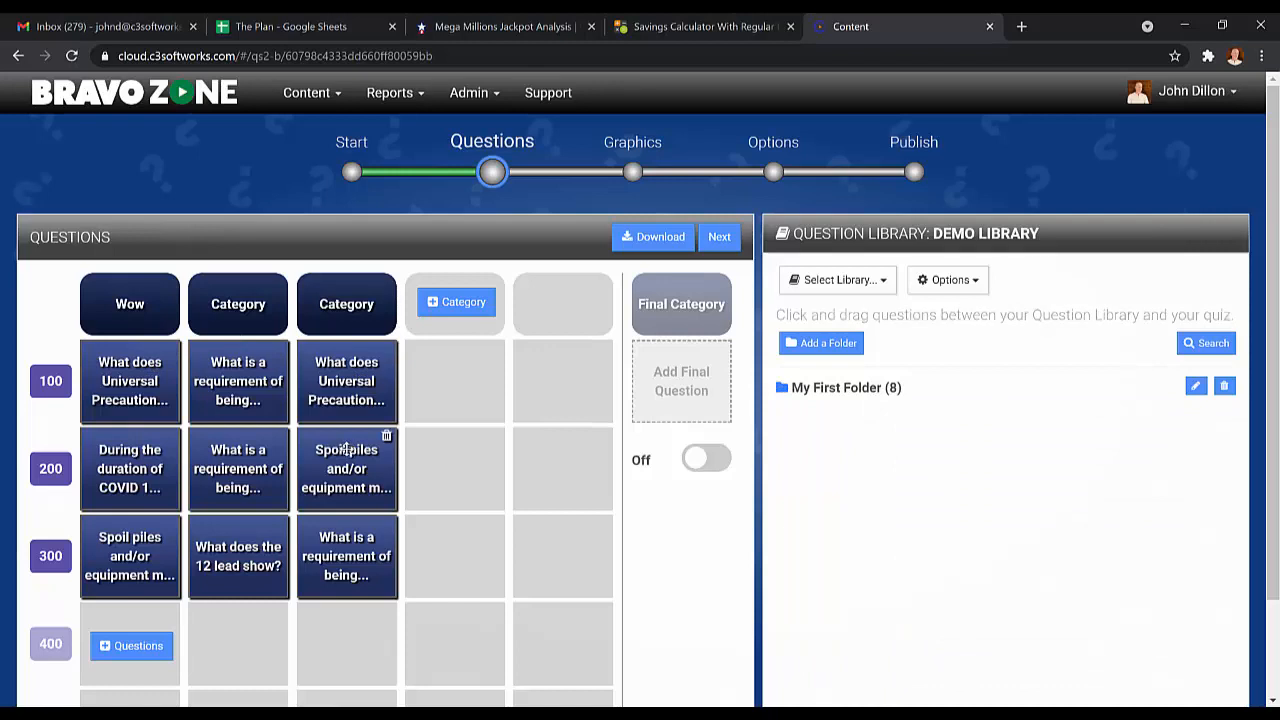
left_click(280, 437)
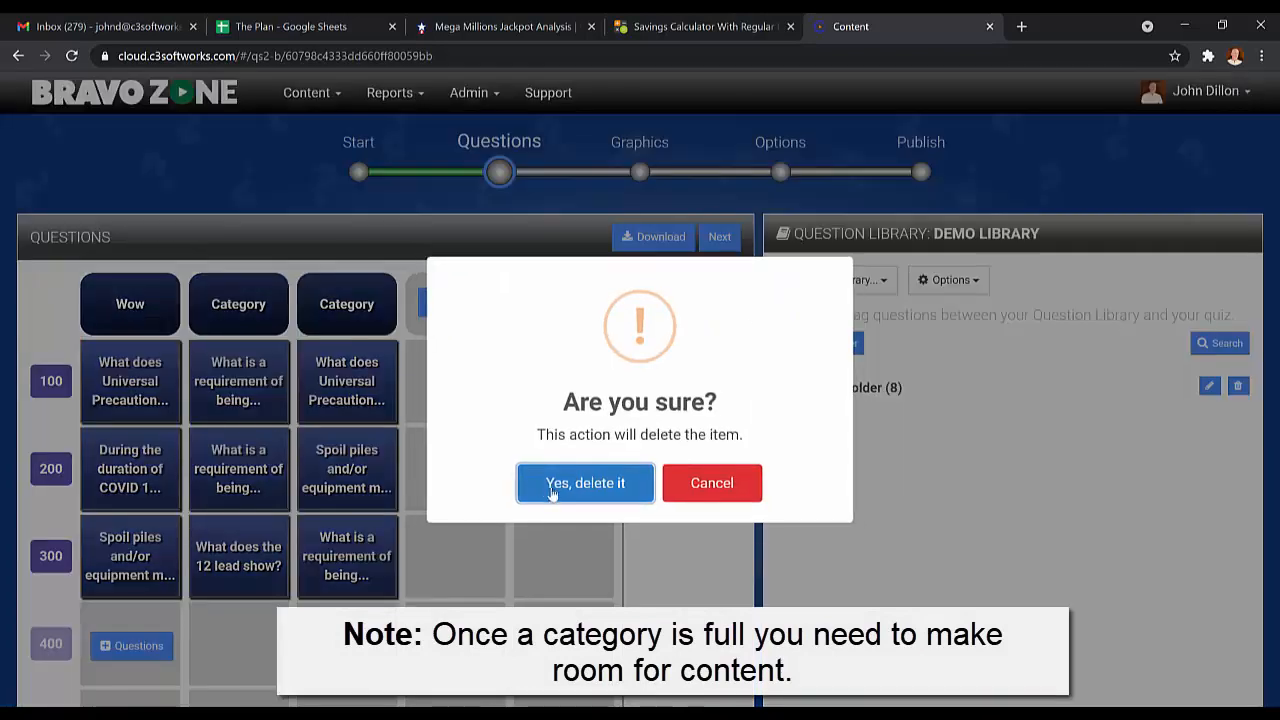
left_click(586, 480)
Move the third category's "Spoil piles" question into the second category's 300-point slot and refill the third category with its copy from My First Folder.
left_click_drag(363, 462, 263, 545)
left_click(846, 387)
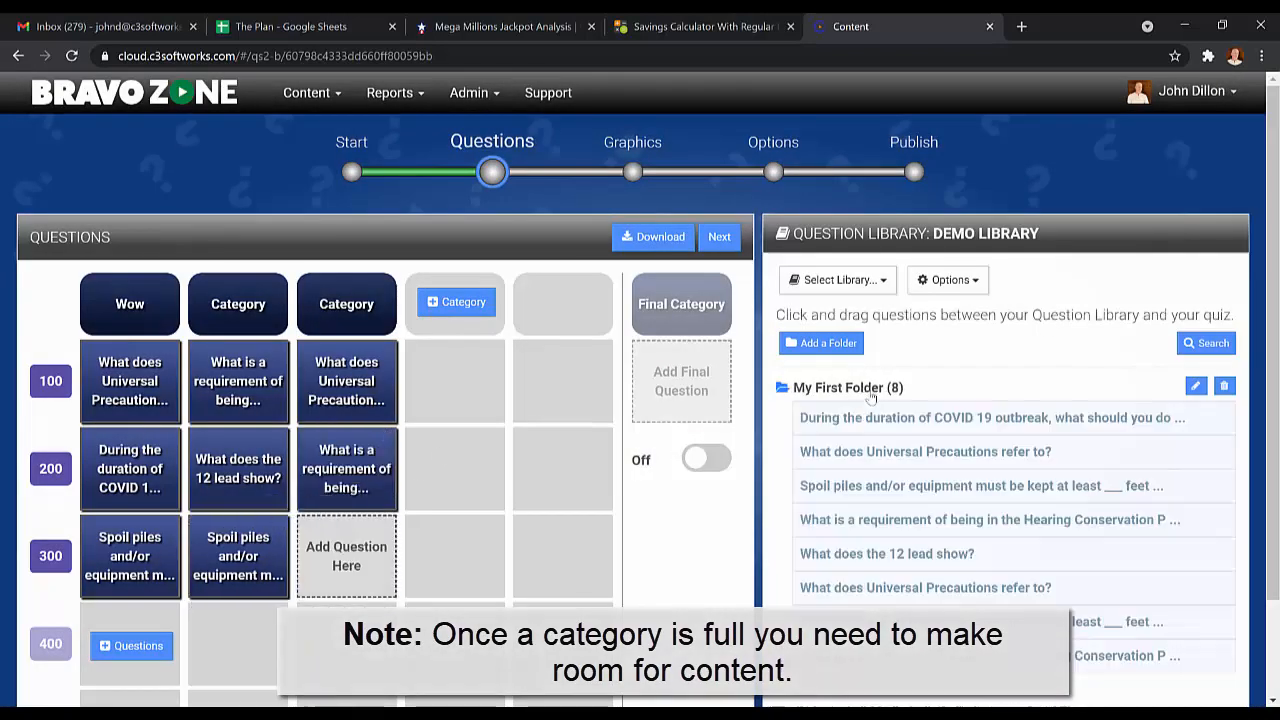
left_click_drag(808, 488, 343, 560)
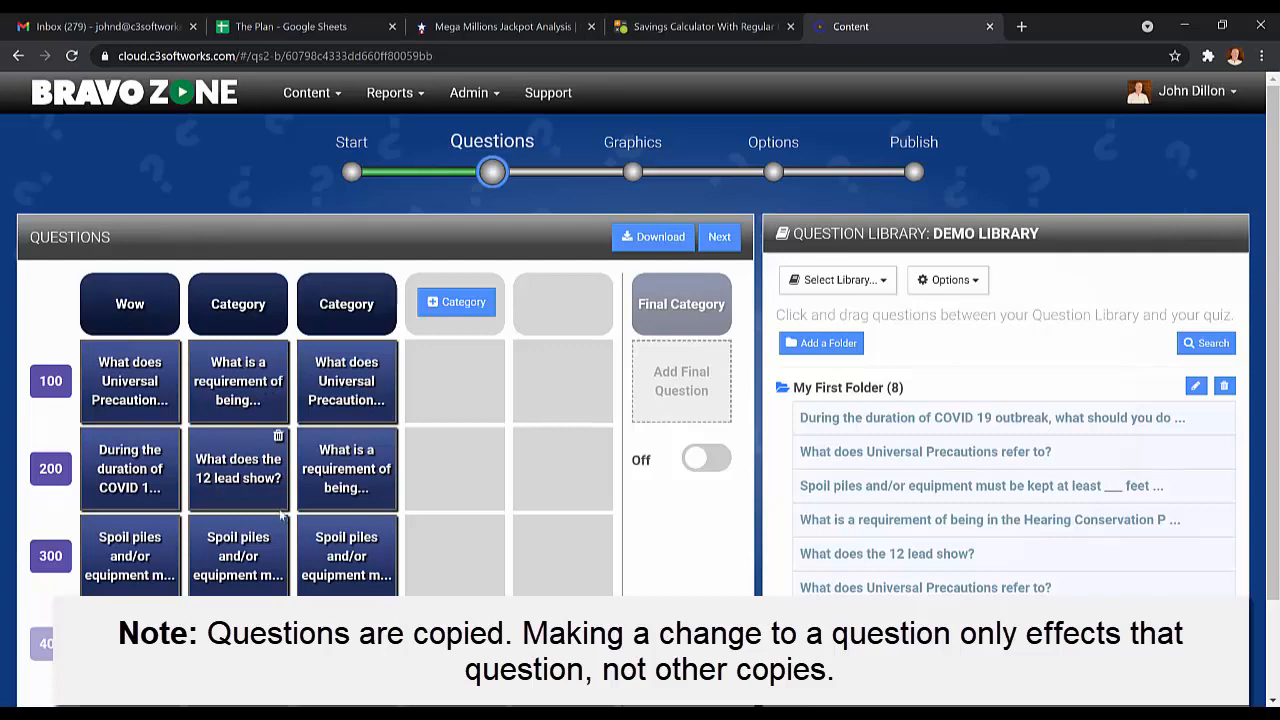
Open the third category's 100-point question for editing and save it, and collapse My First Folder in the library.
left_click(331, 390)
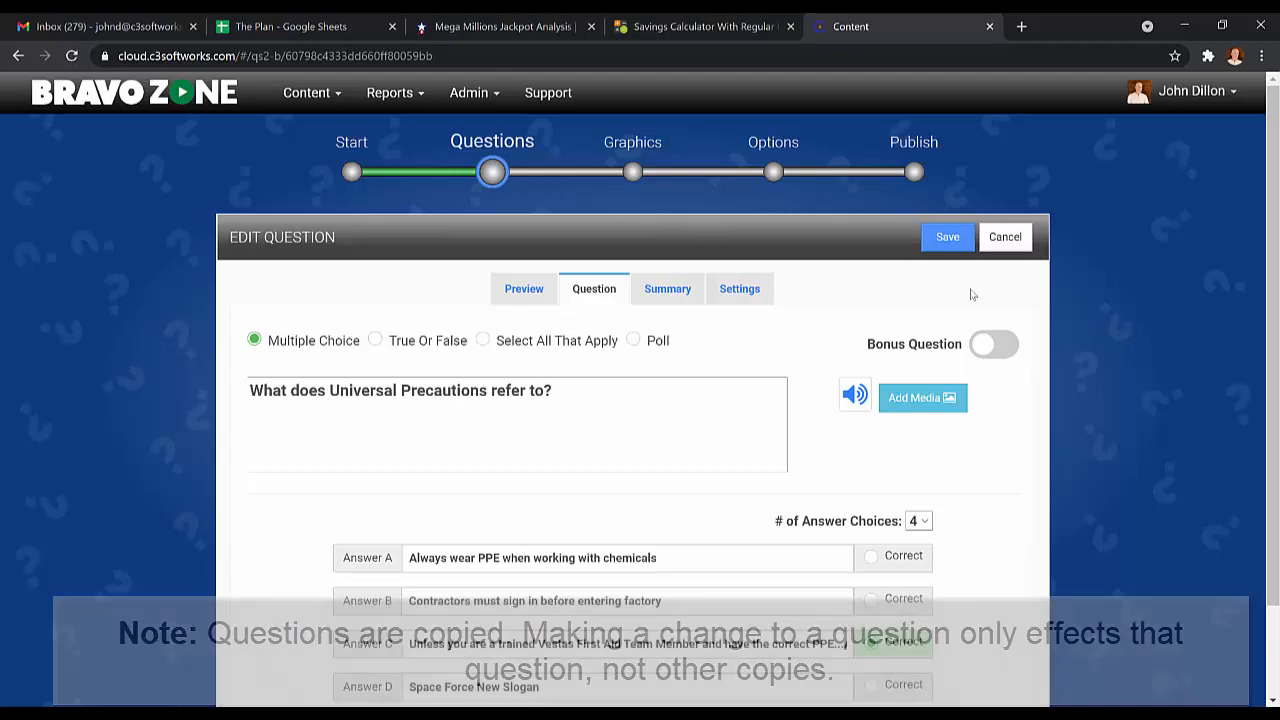
left_click(947, 237)
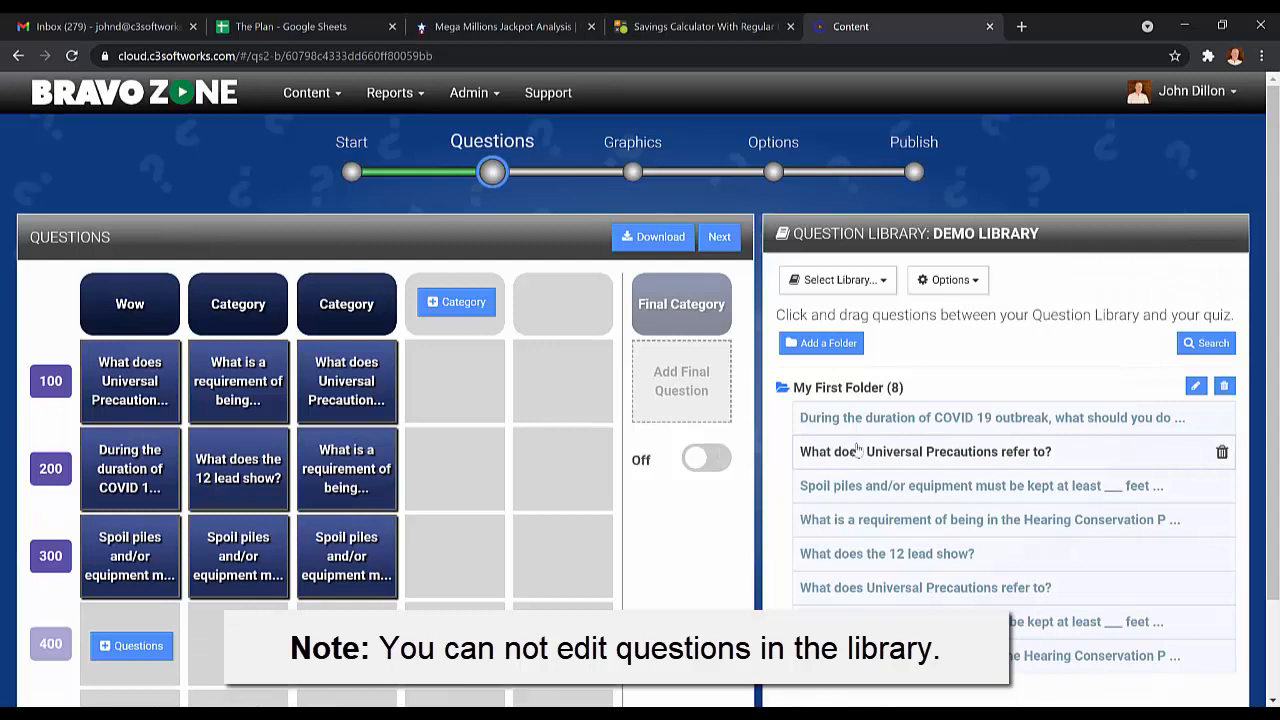
left_click(805, 390)
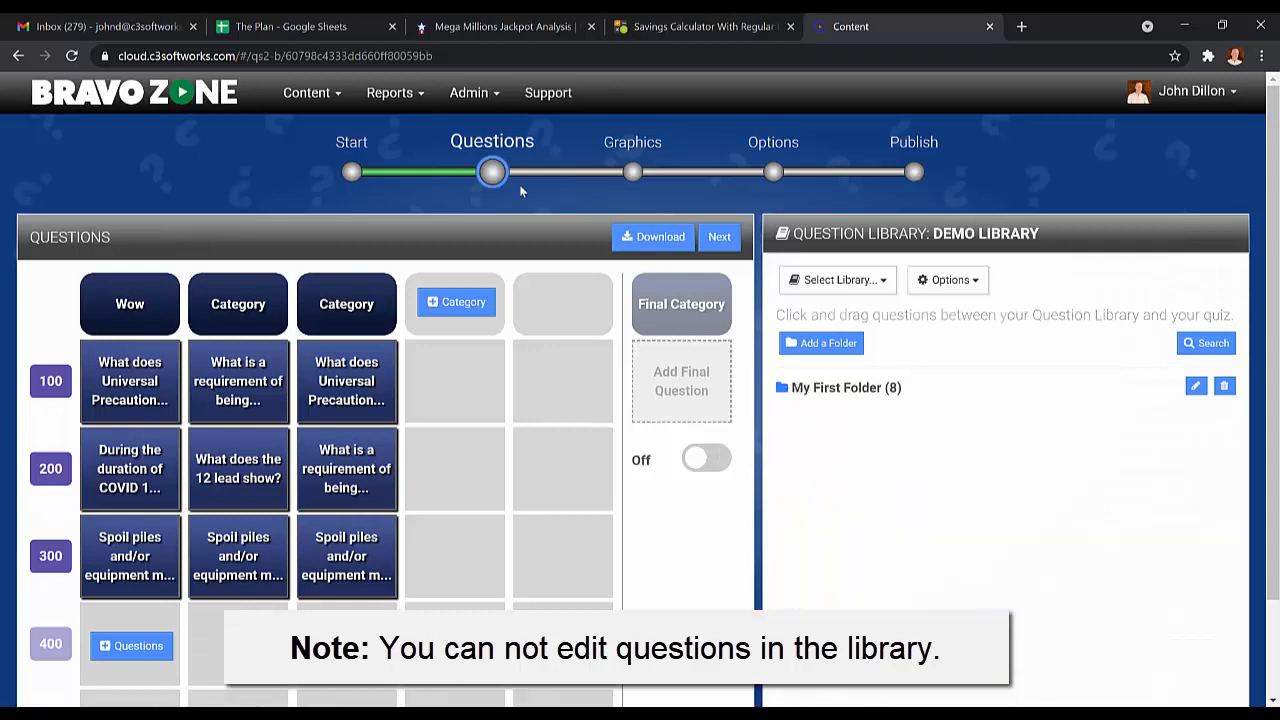
Open the Moonshot game "The Library" for editing from My Content.
left_click(318, 92)
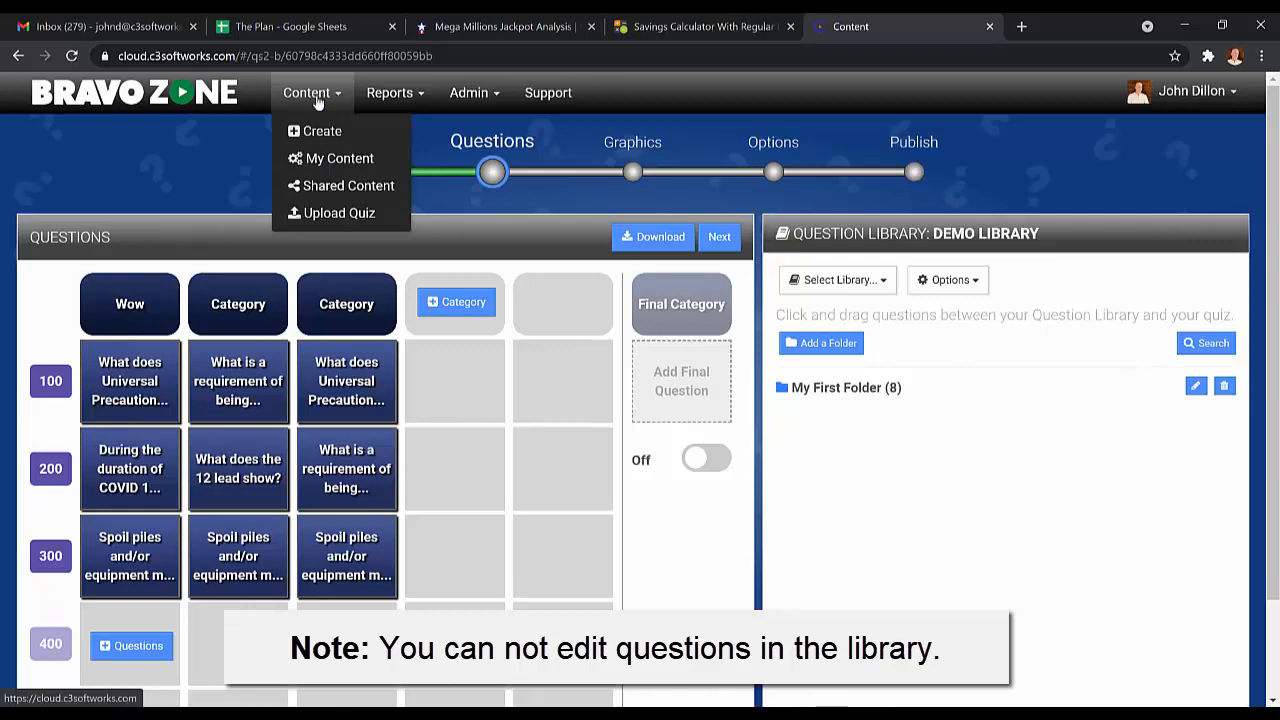
left_click(316, 160)
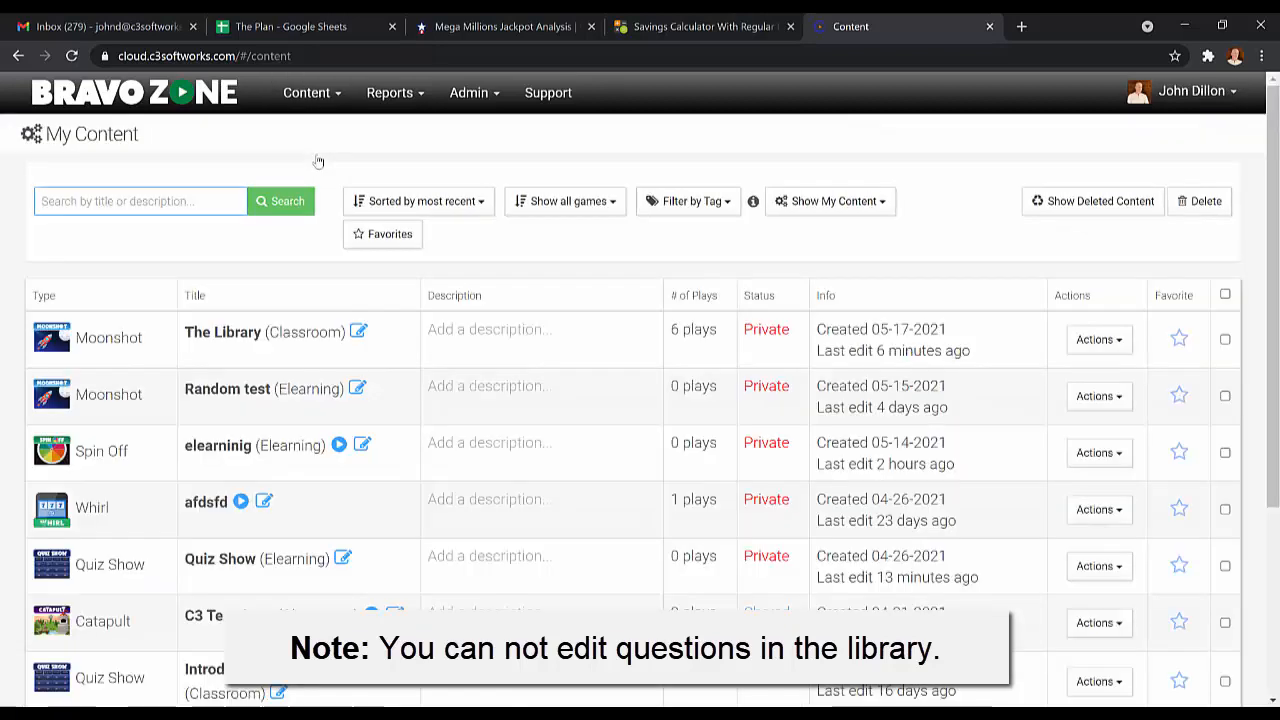
left_click(1117, 341)
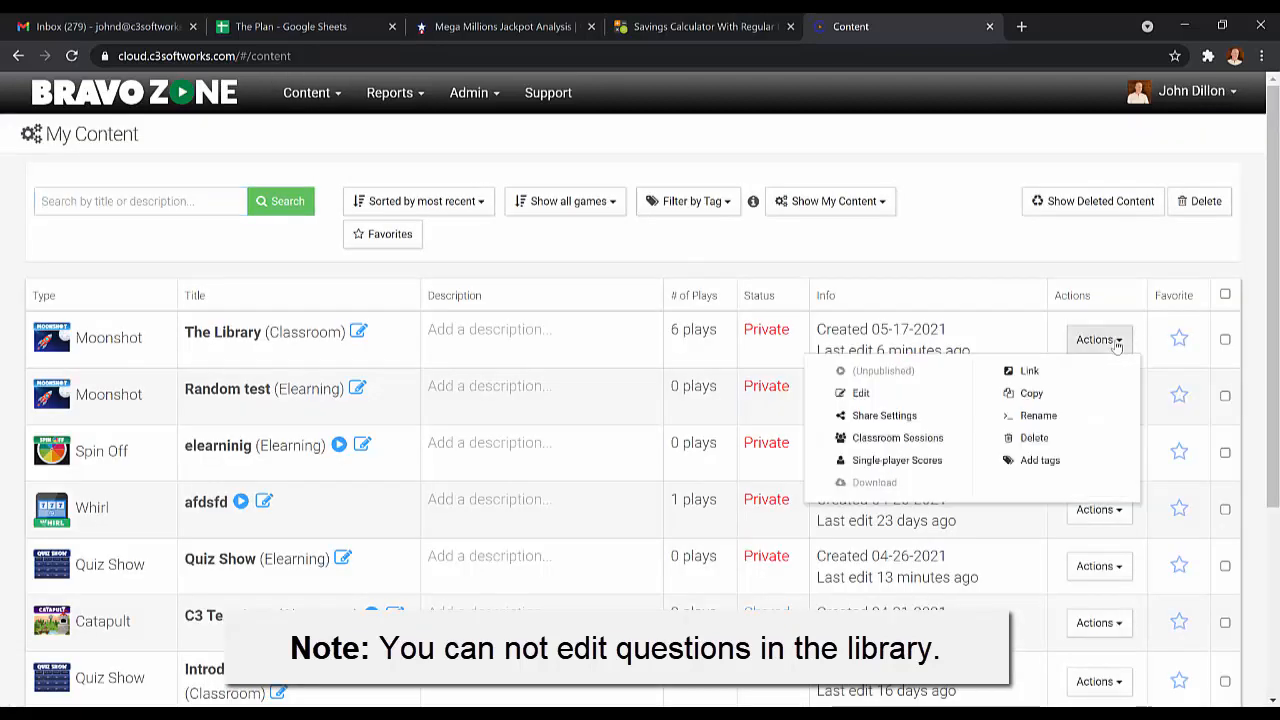
left_click(888, 399)
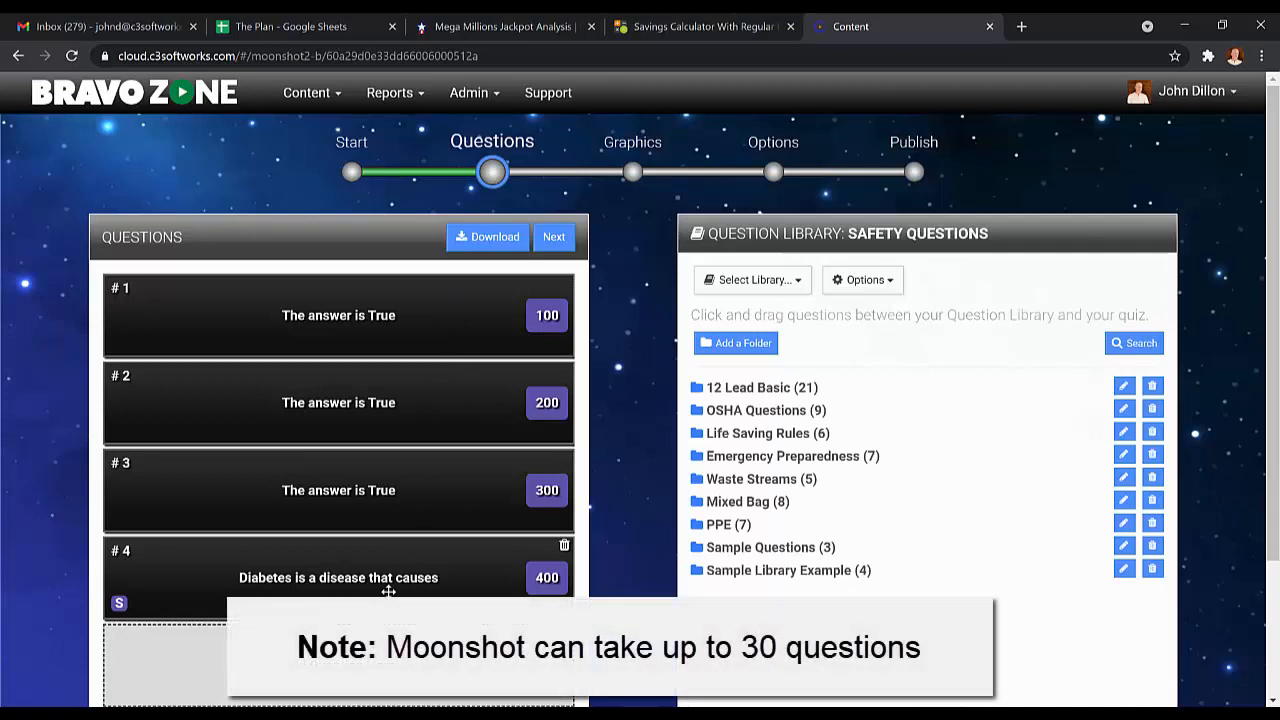
Insert the "Employers are required to post the OSHA Job Safety and Health" question from the Sample Library Example folder as question 2.
scroll(440, 310, "down", 1)
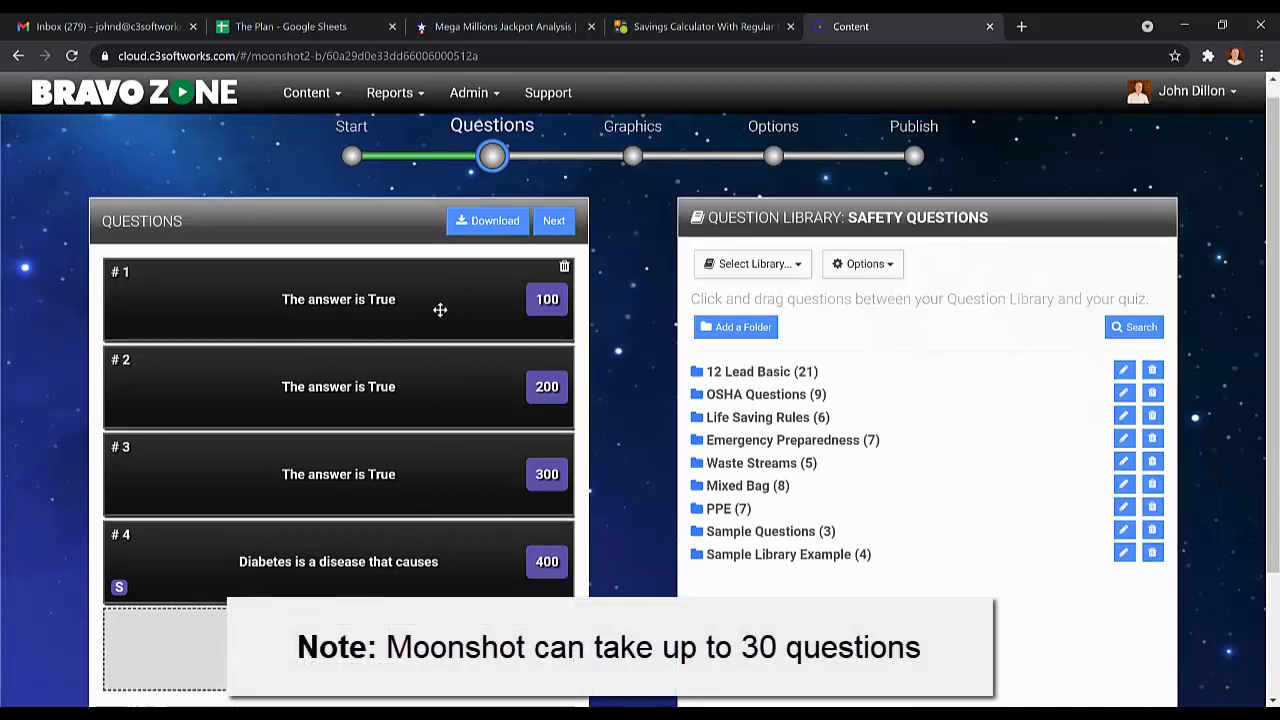
scroll(440, 310, "down", 2)
scroll(440, 310, "up", 1)
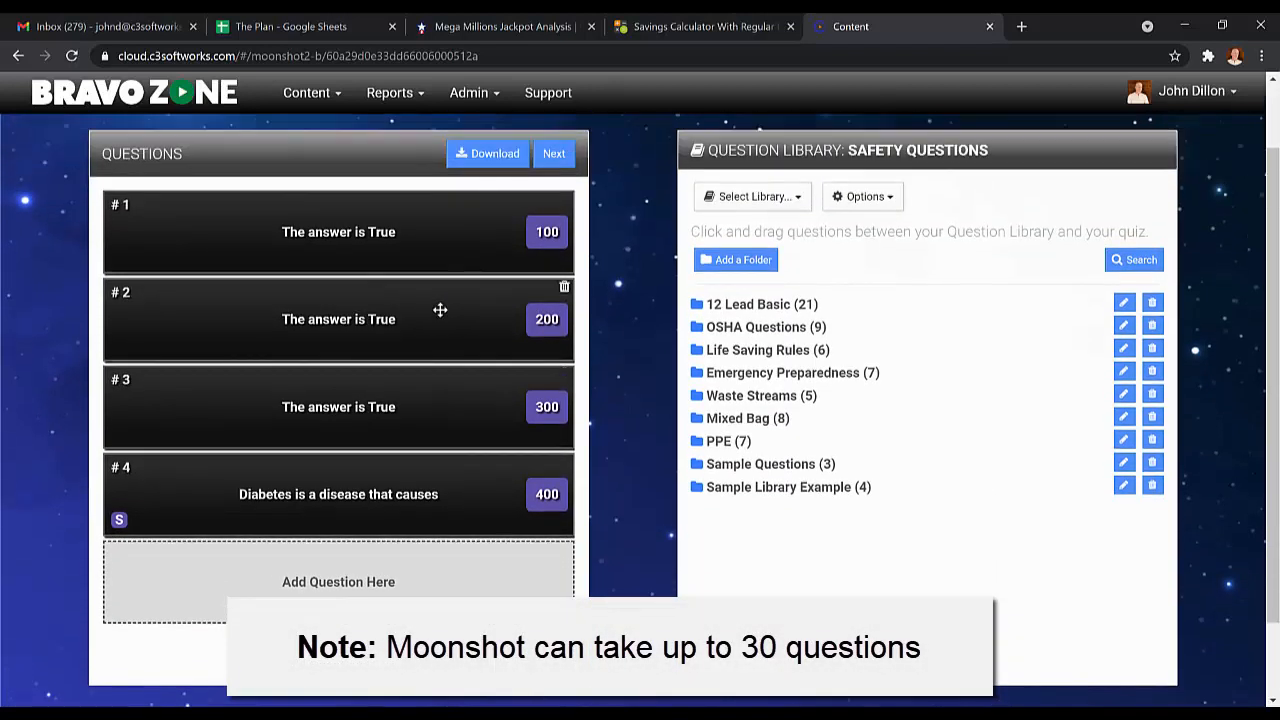
scroll(440, 310, "up", 1)
scroll(440, 420, "down", 1)
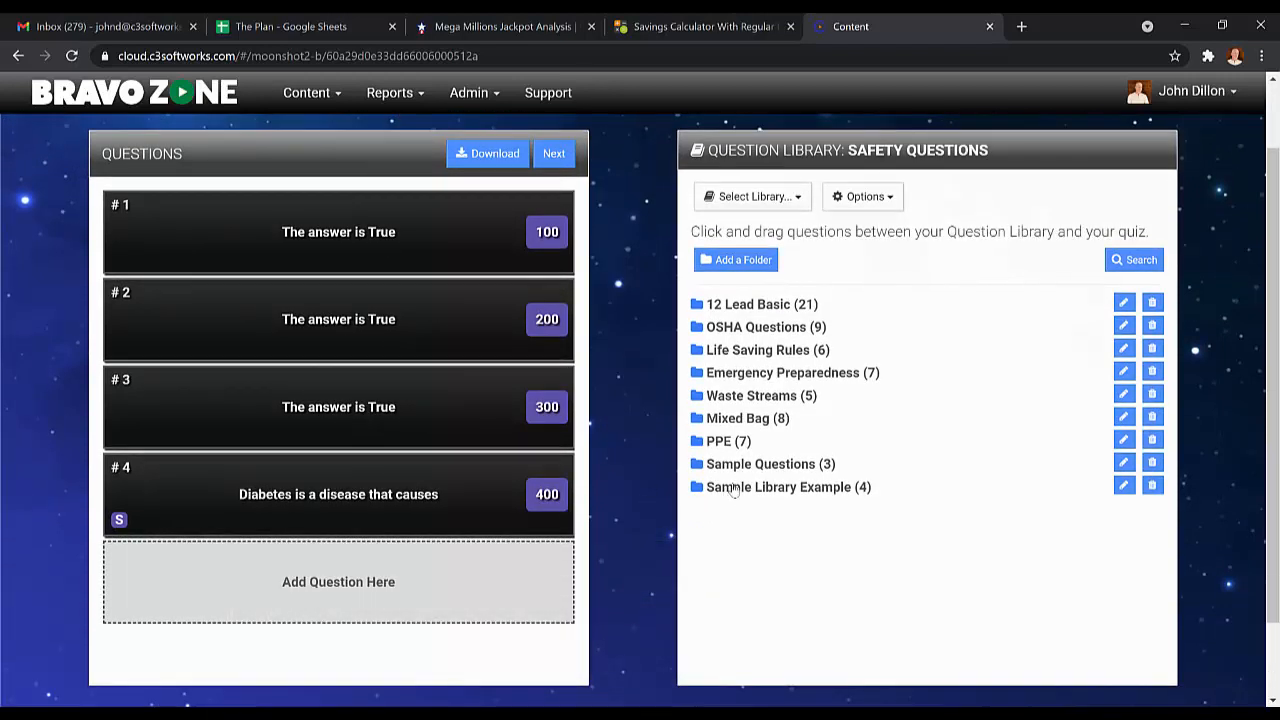
left_click(734, 488)
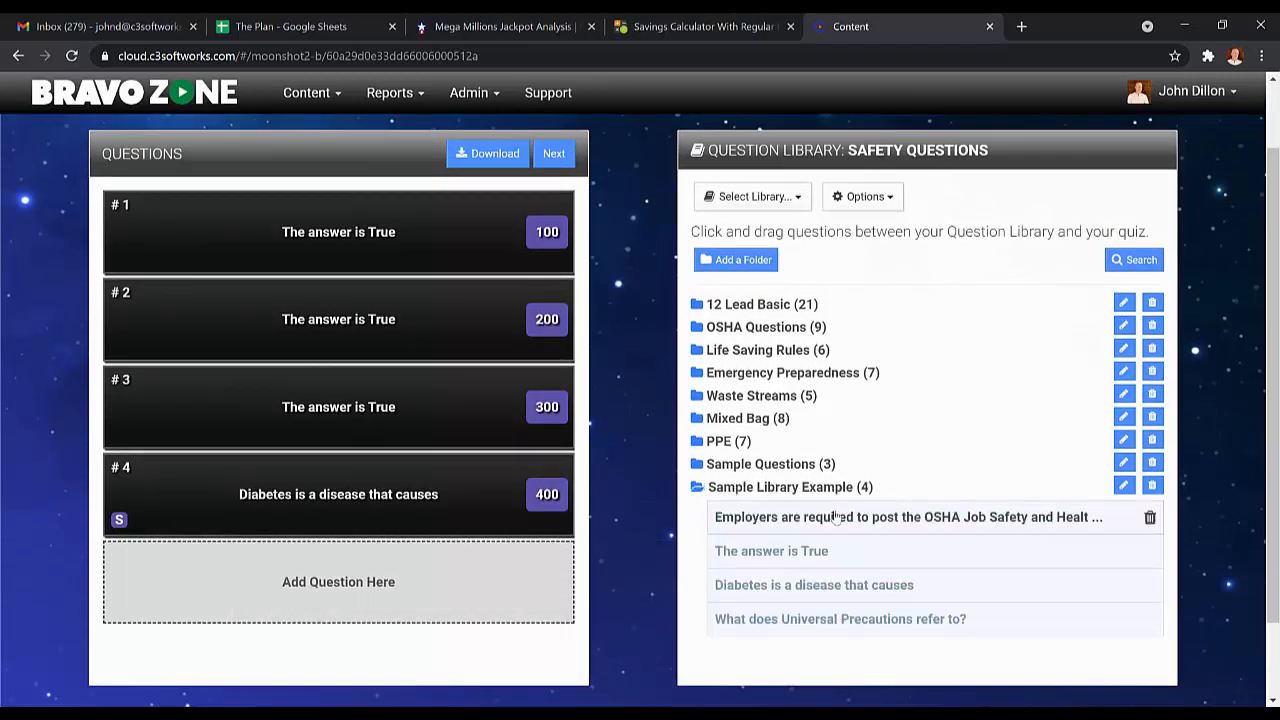
left_click_drag(835, 516, 172, 330)
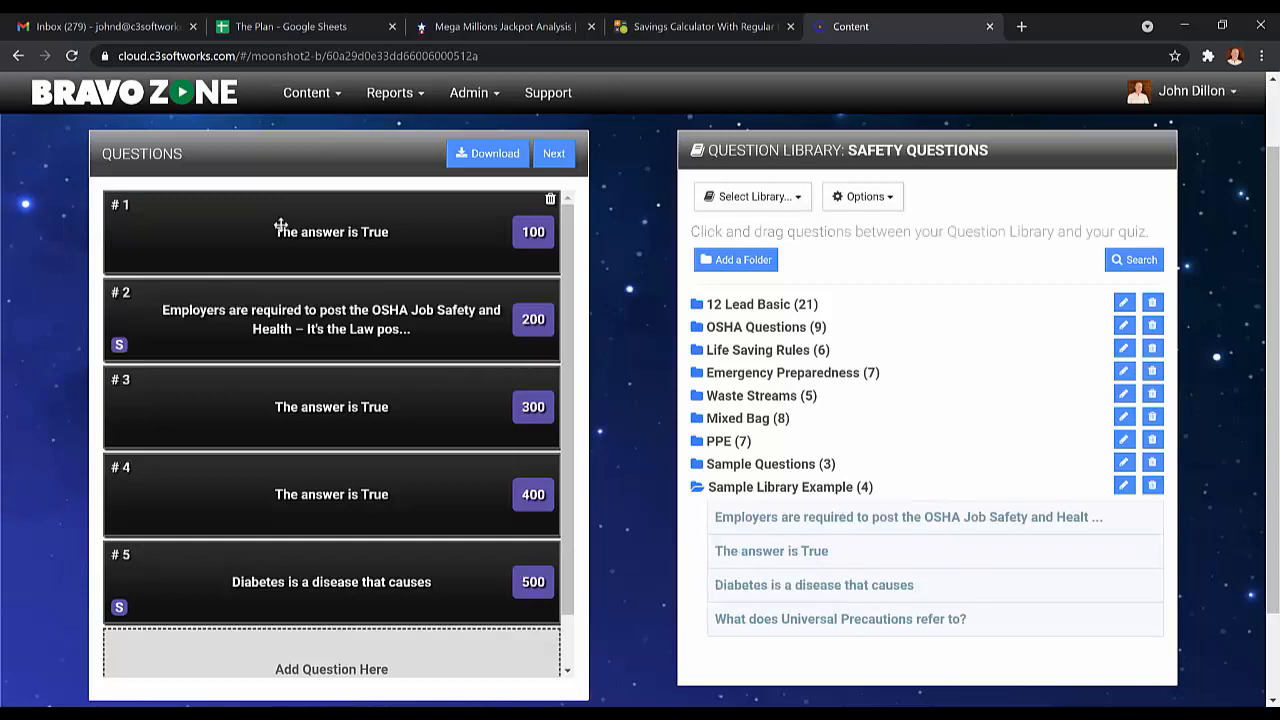
Insert "Diabetes is a disease that causes" from the Sample Library Example folder as question 4, and collapse the folder.
scroll(378, 314, "down", 1)
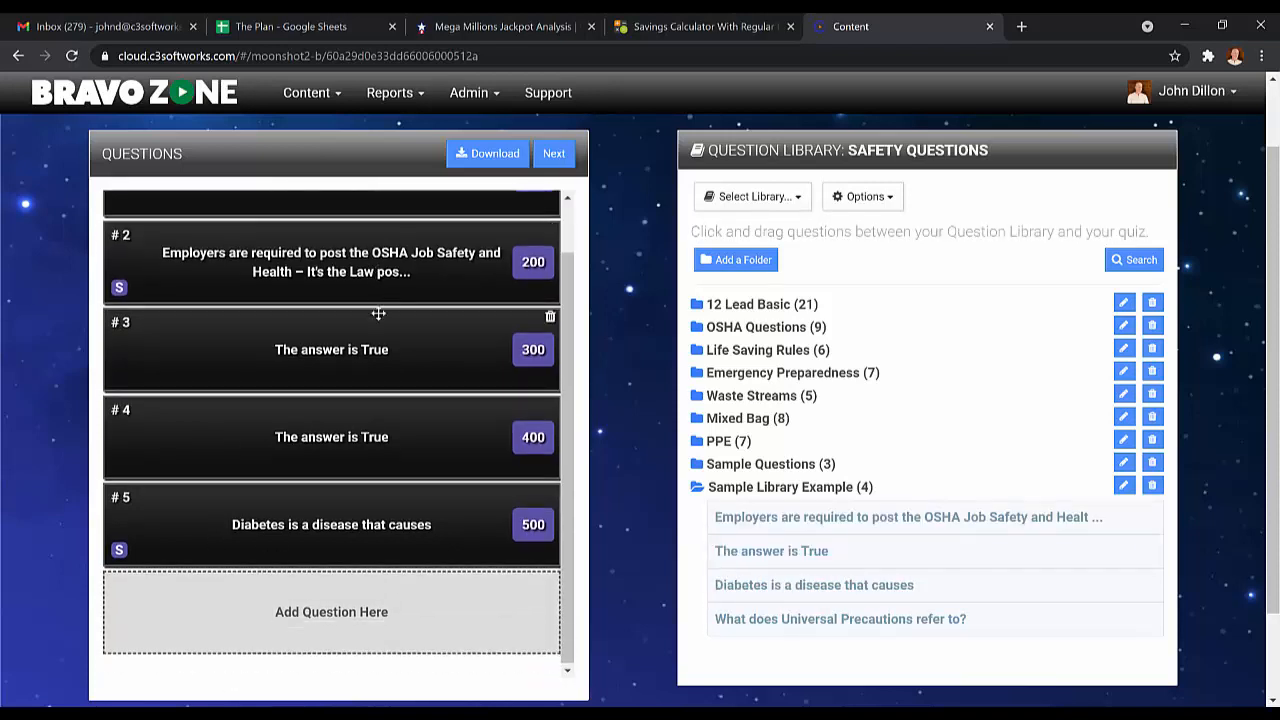
scroll(378, 314, "up", 1)
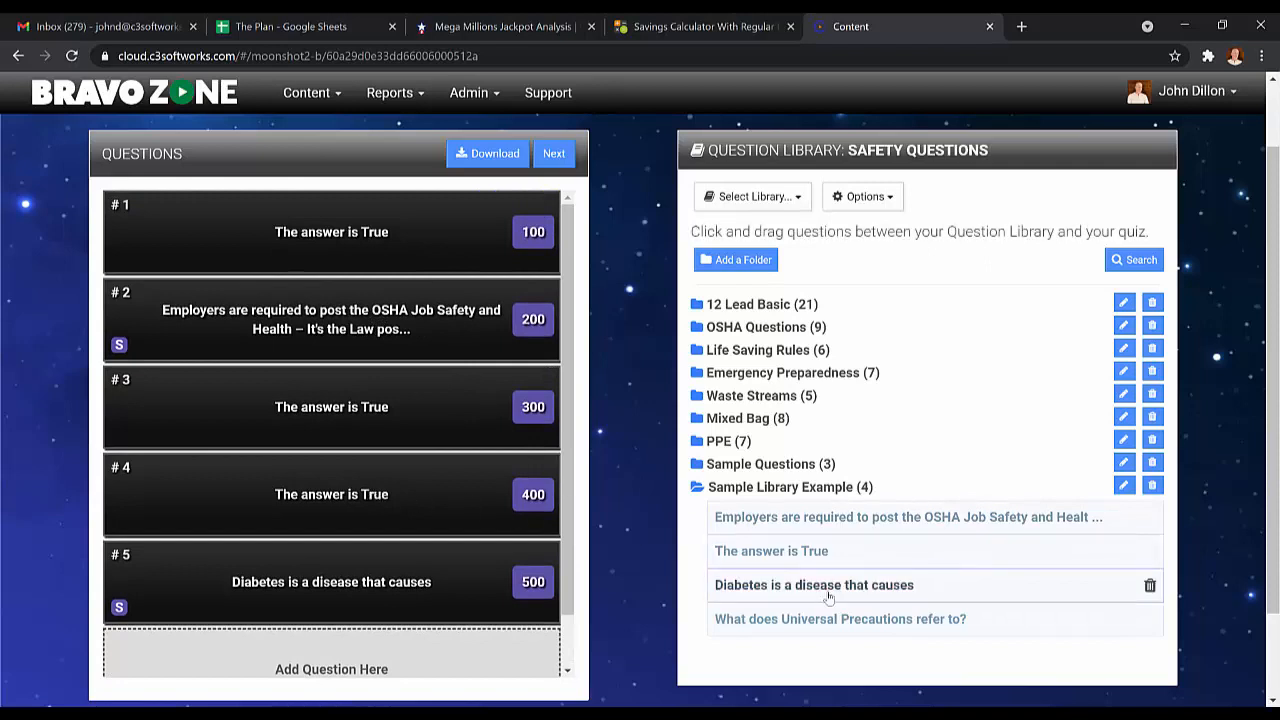
left_click_drag(826, 594, 205, 458)
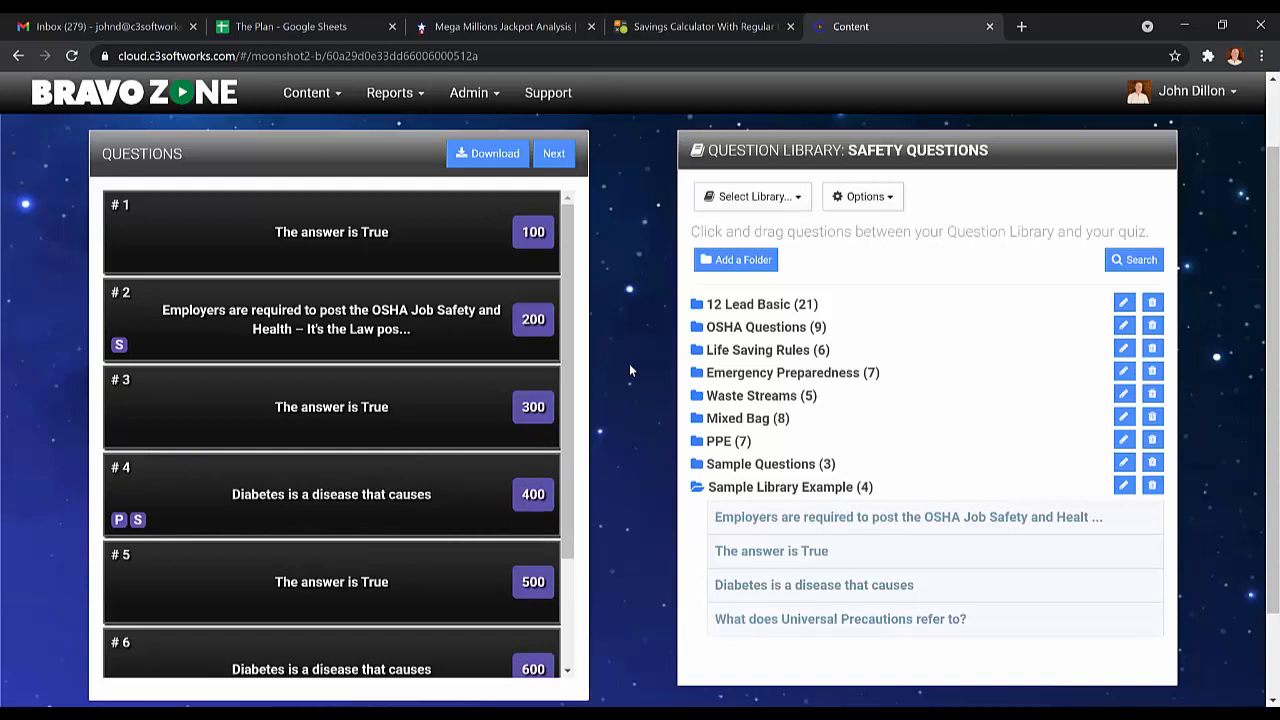
left_click(770, 489)
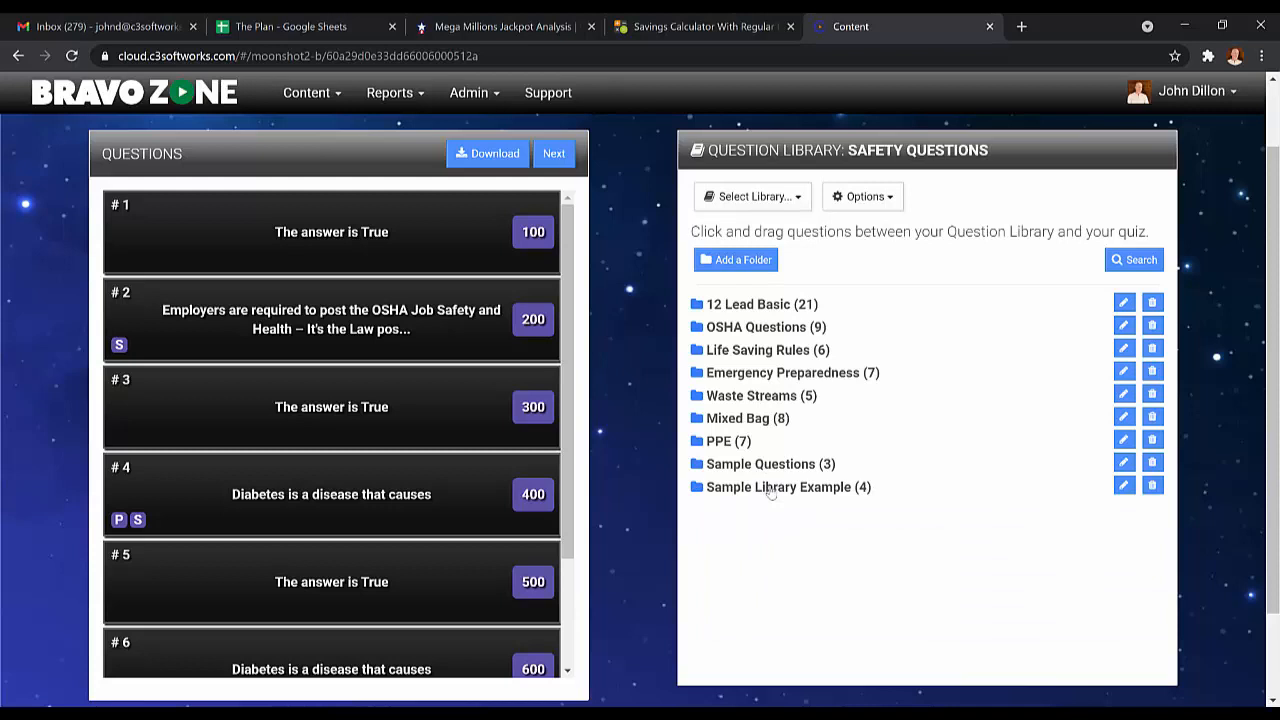
View the list of available question libraries without selecting another one.
left_click(800, 198)
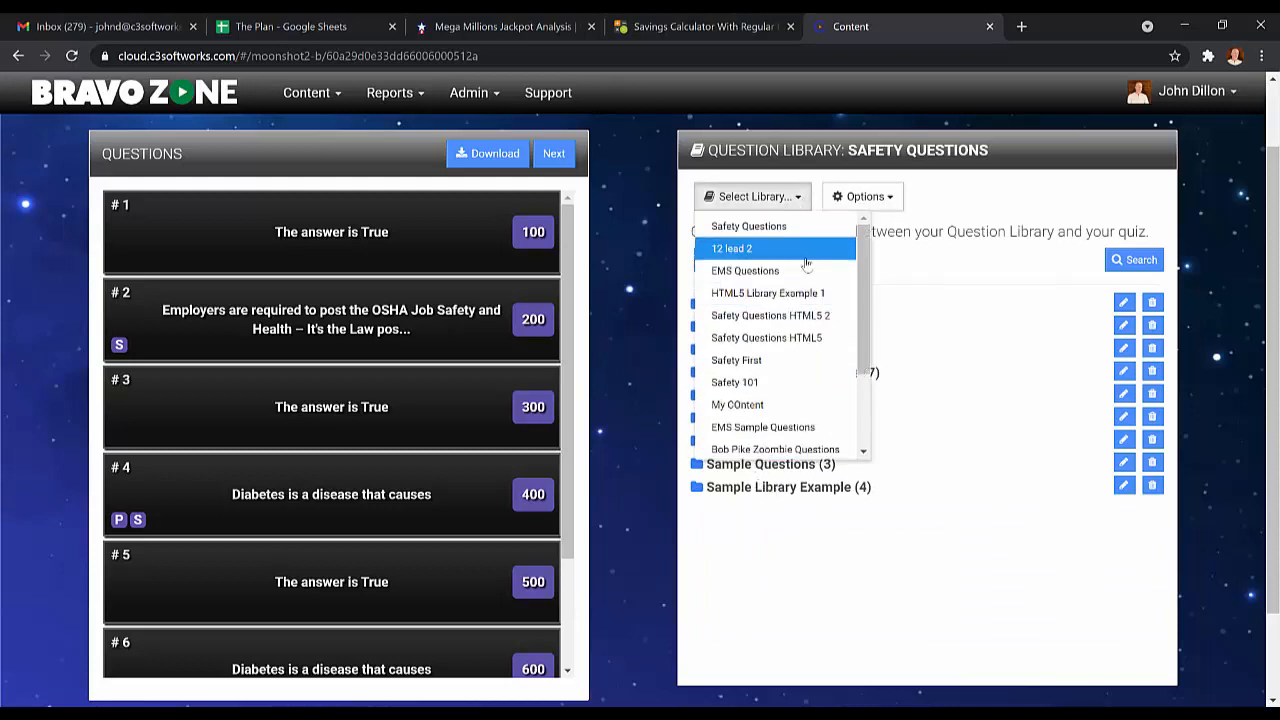
left_click(1043, 177)
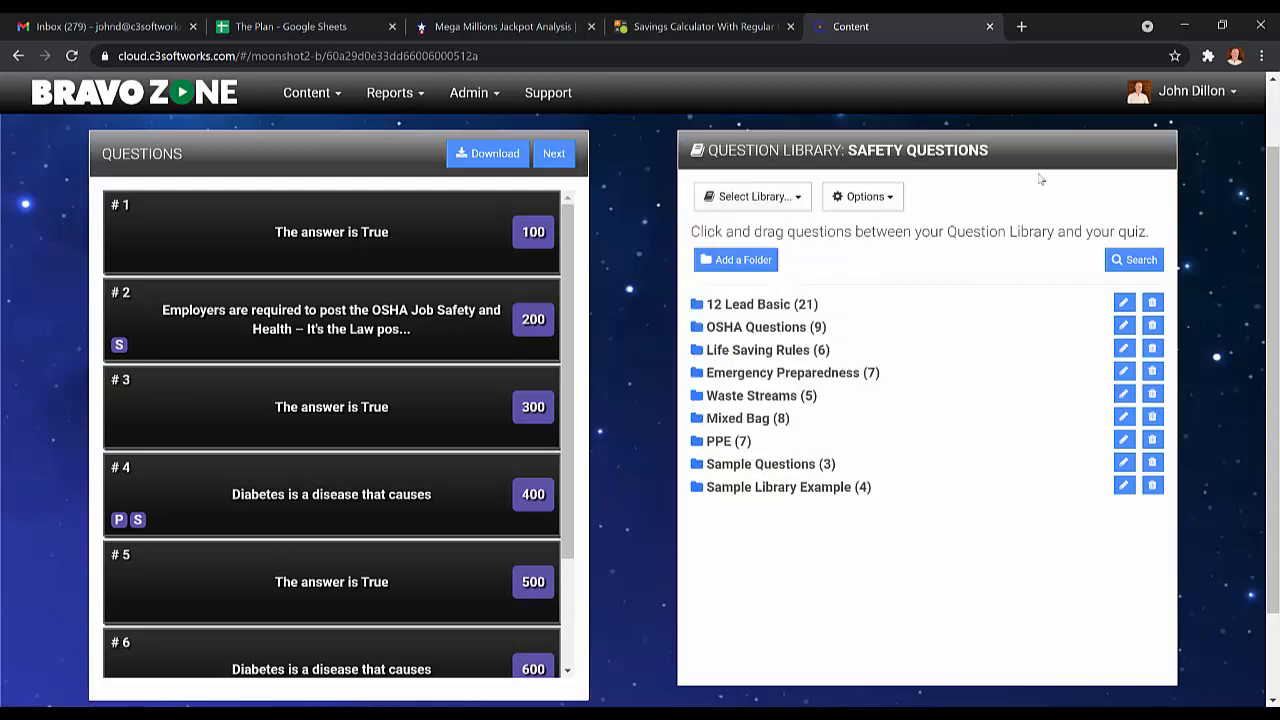
Switch the question library to Safety Questions HTML5 2 and look into its Medical Questions folder.
left_click(765, 202)
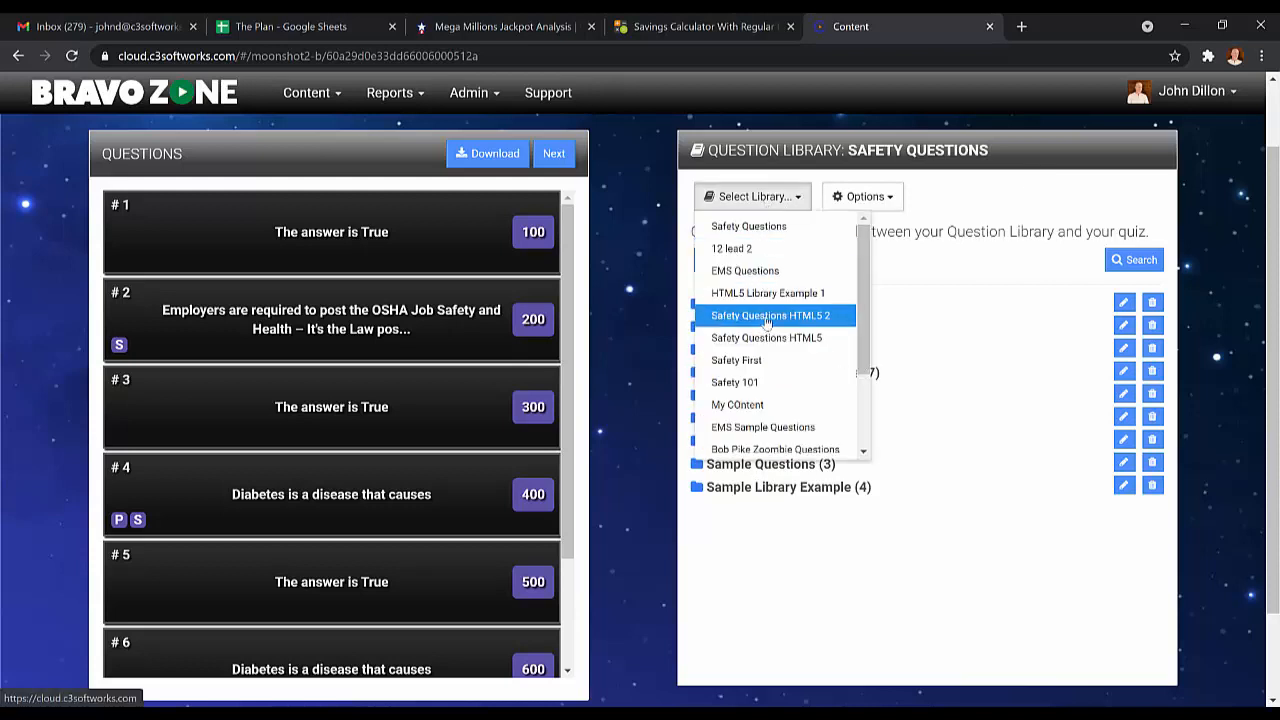
left_click(765, 318)
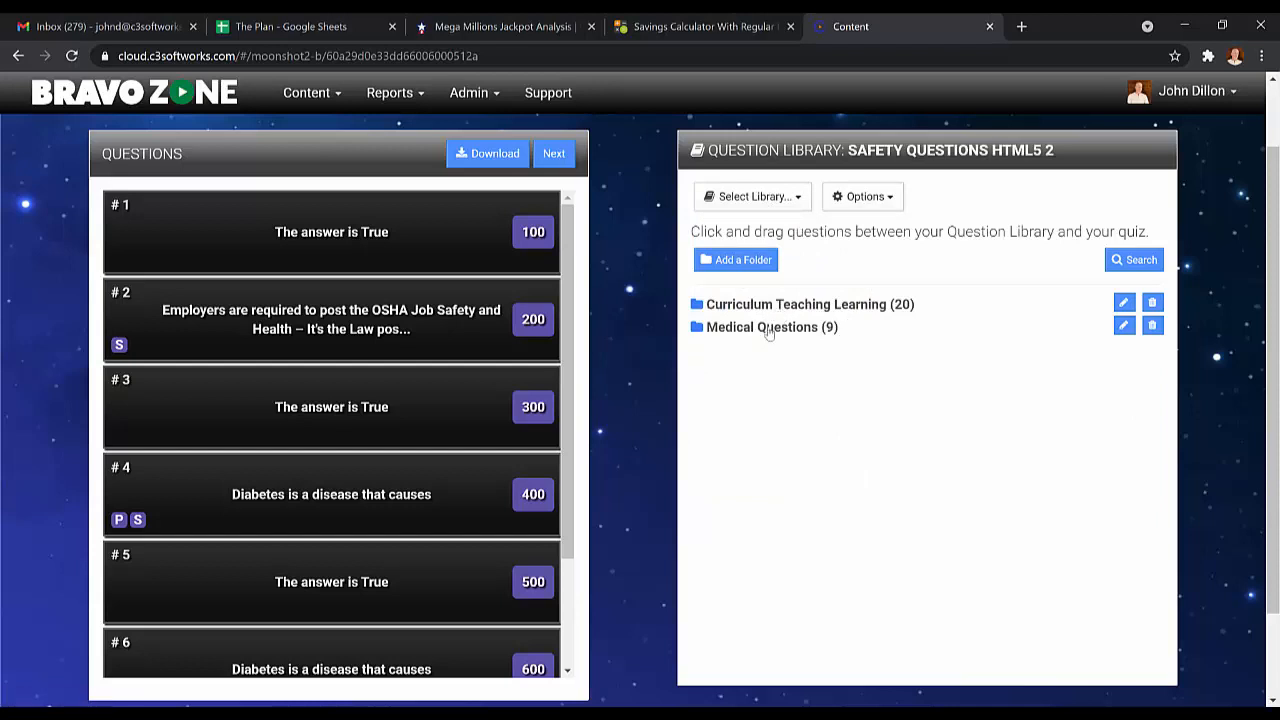
left_click(769, 330)
left_click(774, 326)
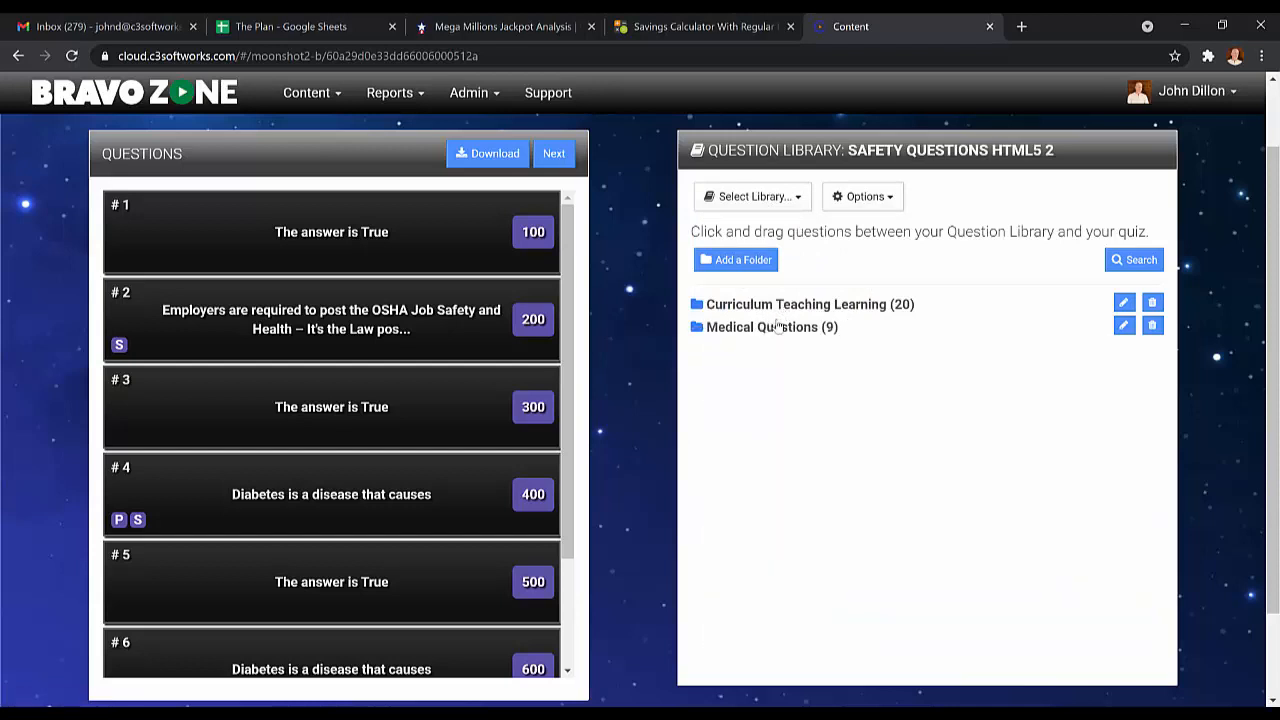
Add a folder named "New Folder" to the Safety Questions HTML5 2 library.
left_click(748, 264)
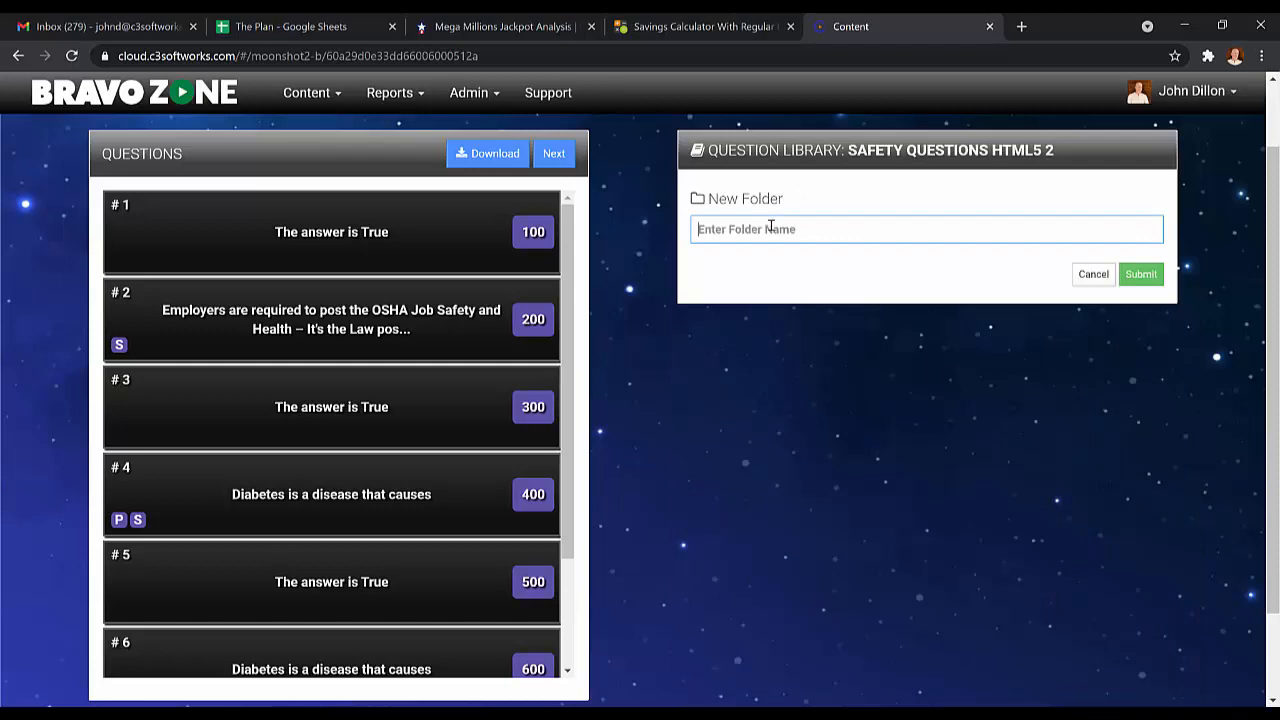
type("New Folder")
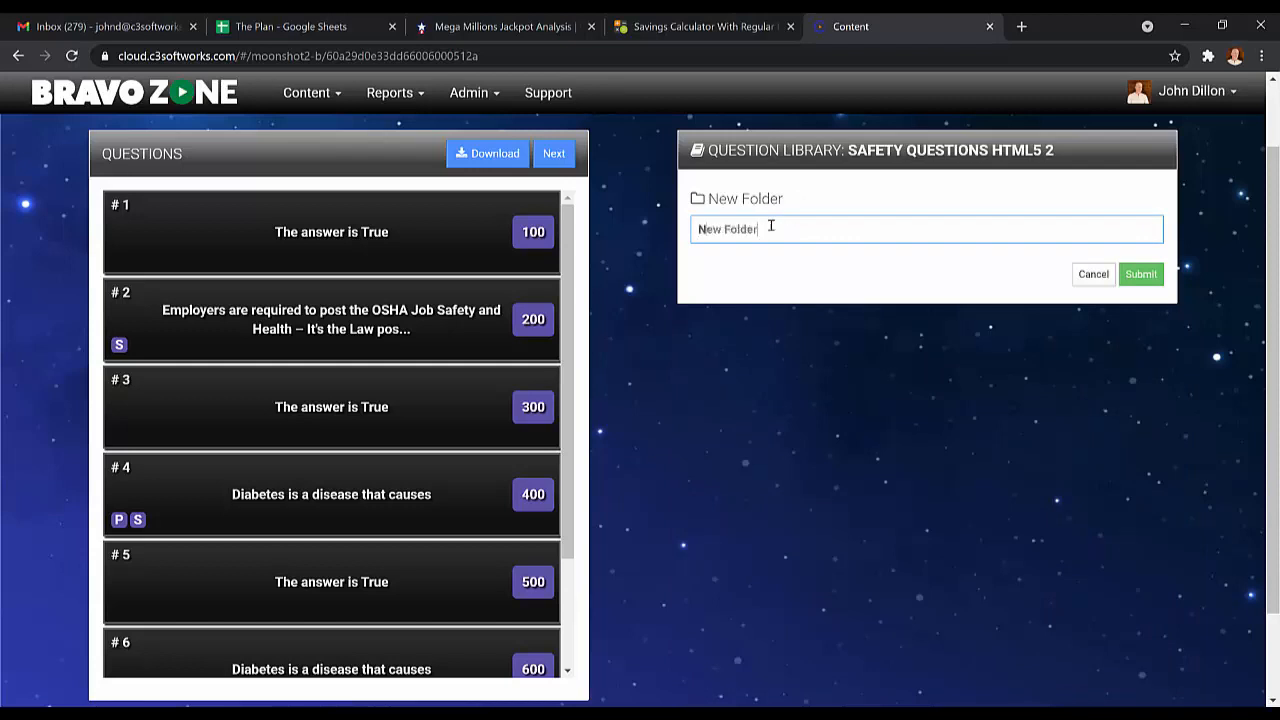
left_click(1141, 272)
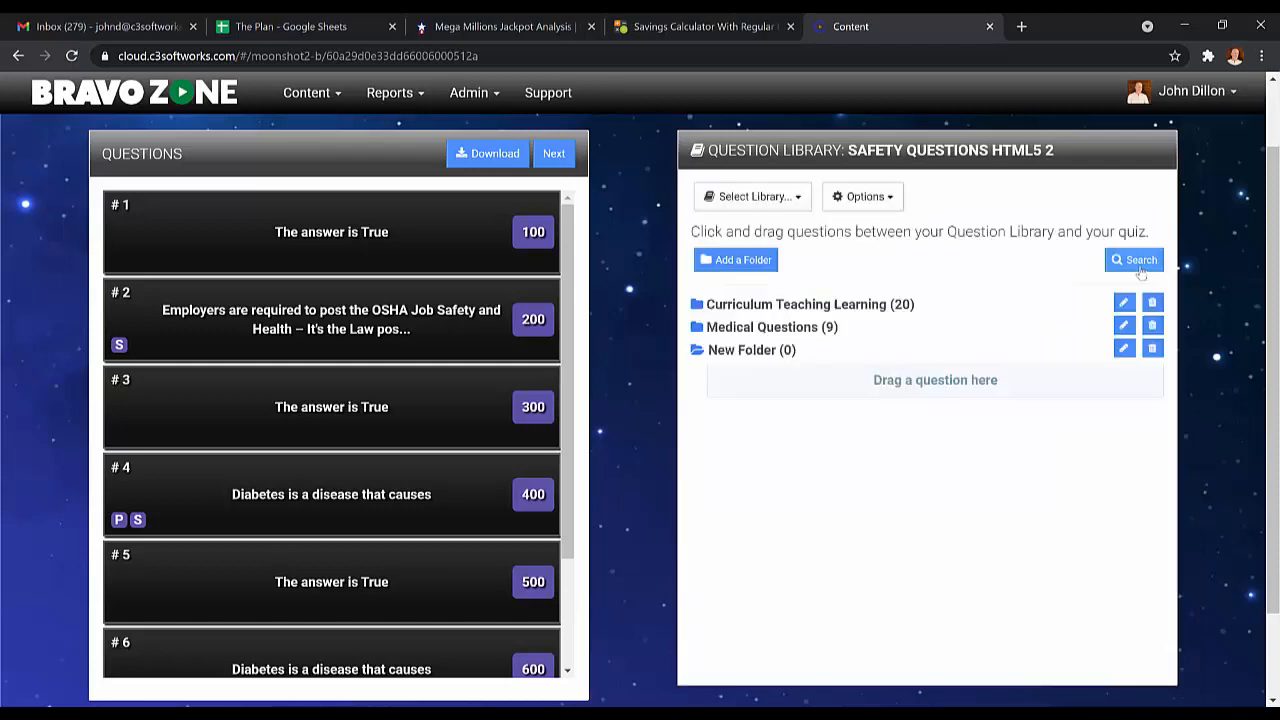
Move the "When transporting an active TB patient" question from the Medical Questions folder into New Folder.
left_click(777, 330)
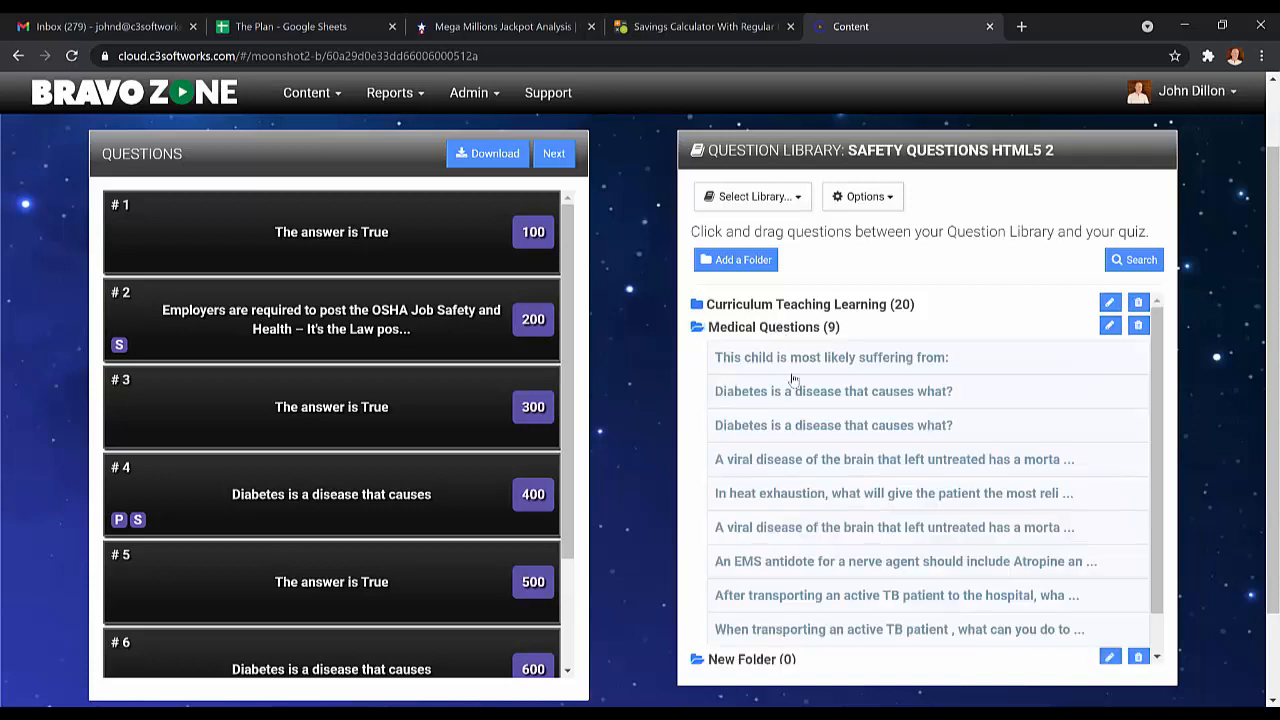
scroll(875, 415, "down", 1)
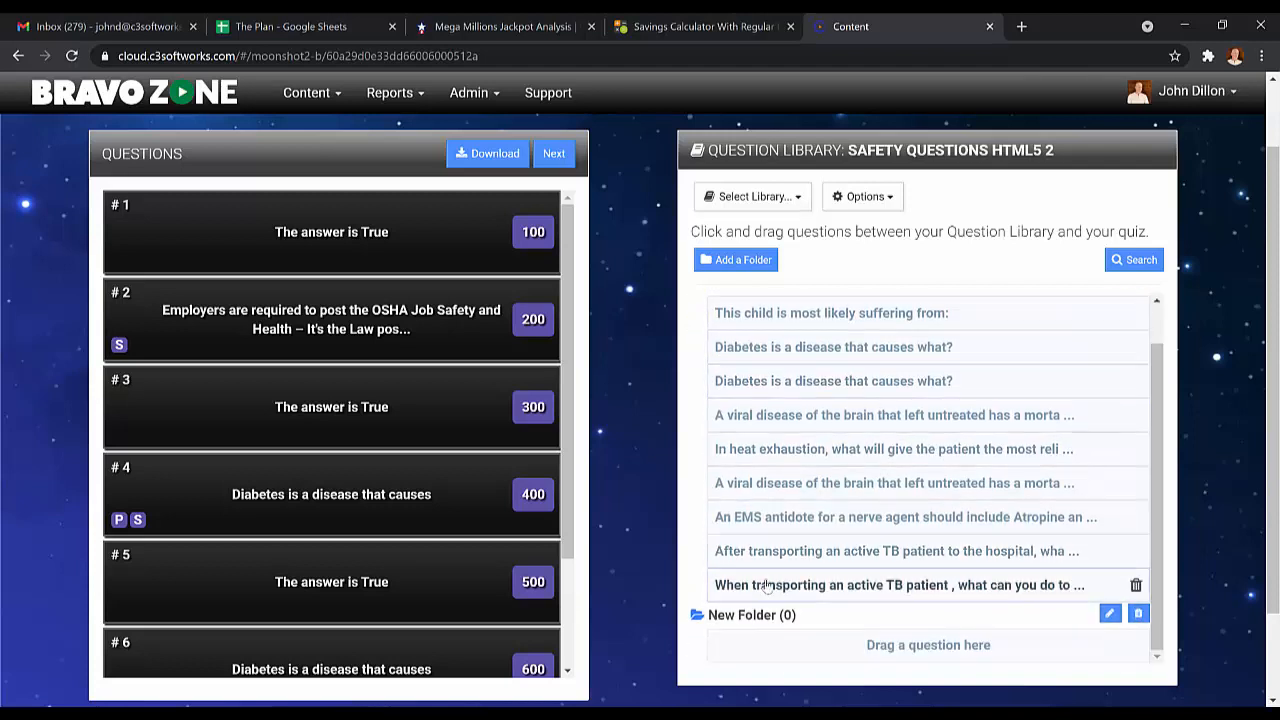
left_click_drag(770, 585, 756, 622)
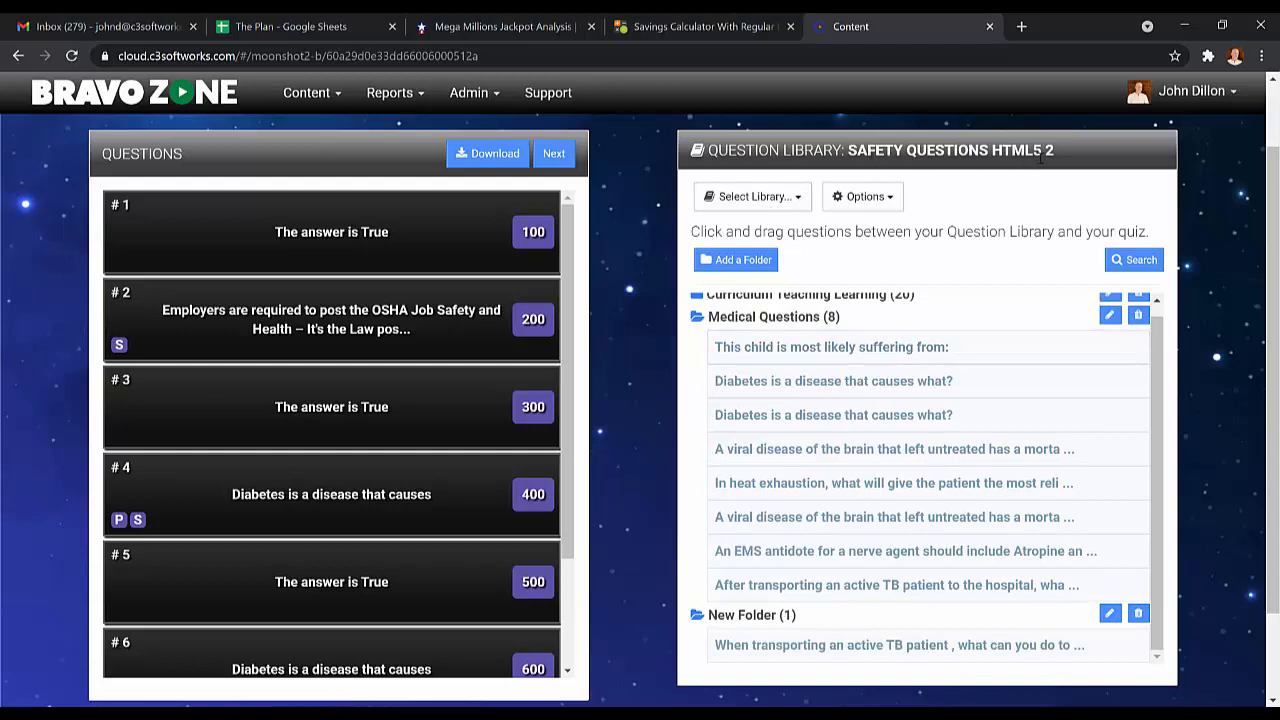
View the management options for the current question library without choosing one.
left_click(889, 201)
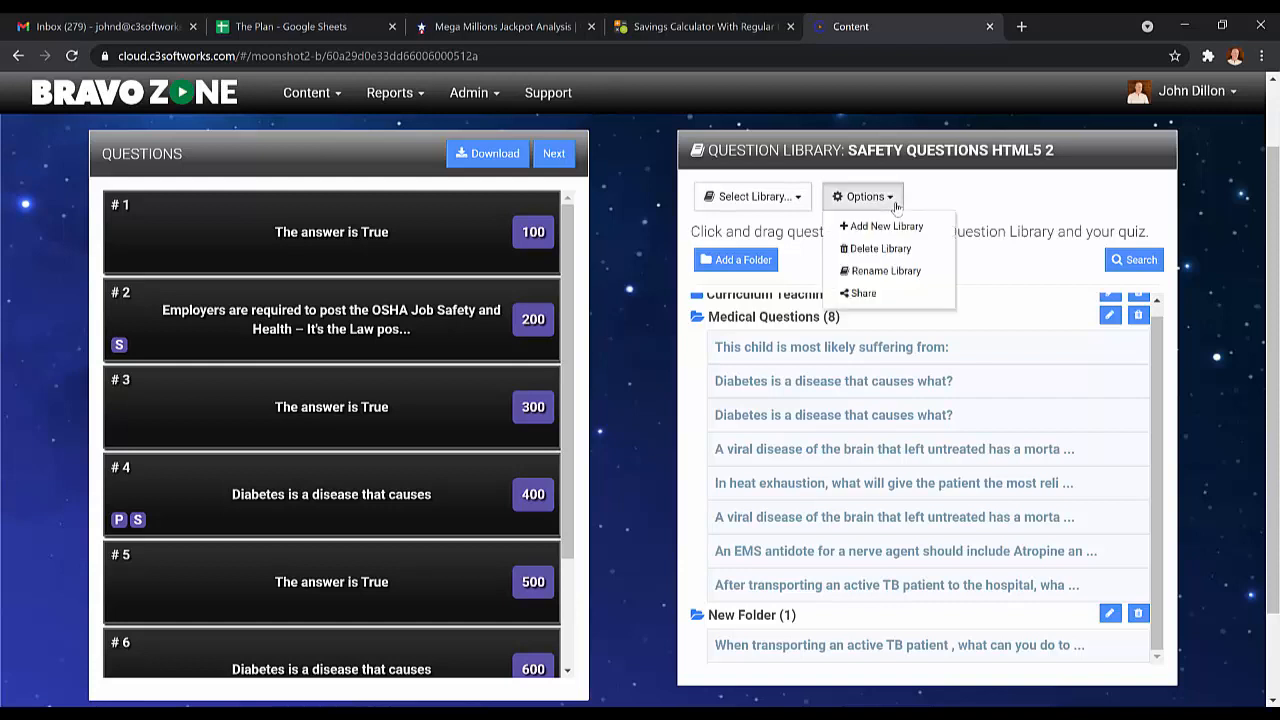
left_click(1015, 208)
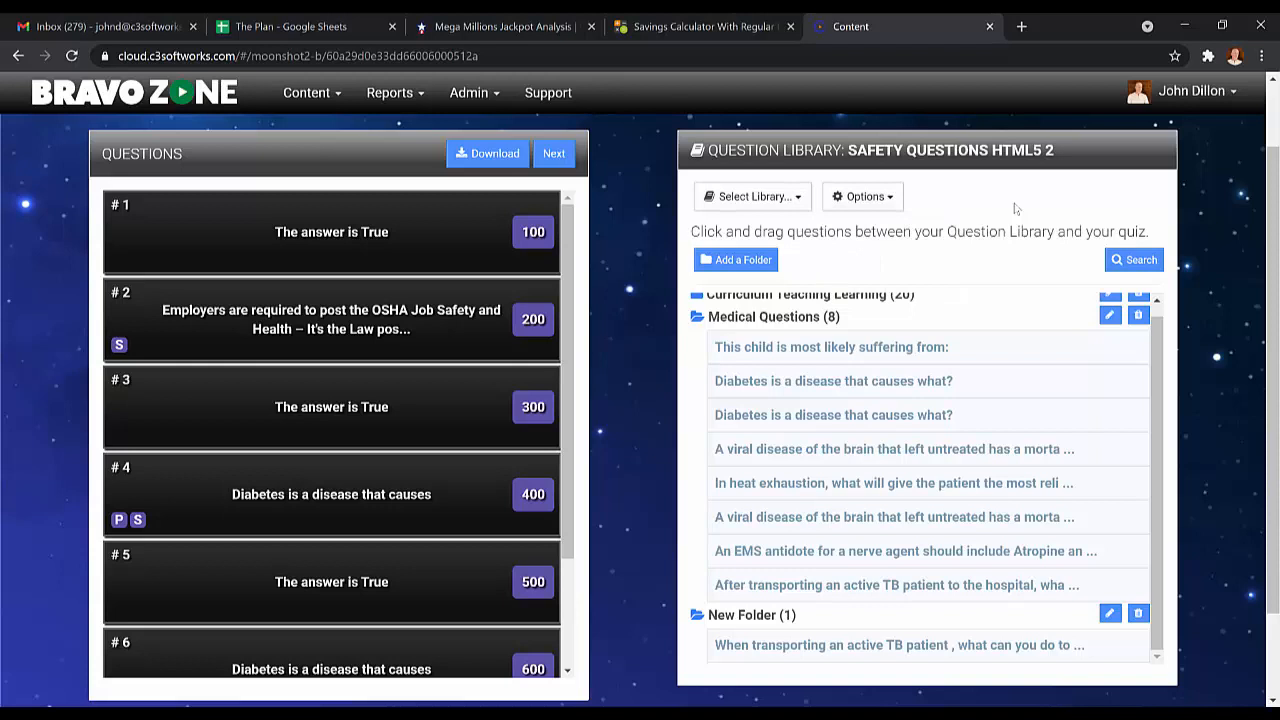